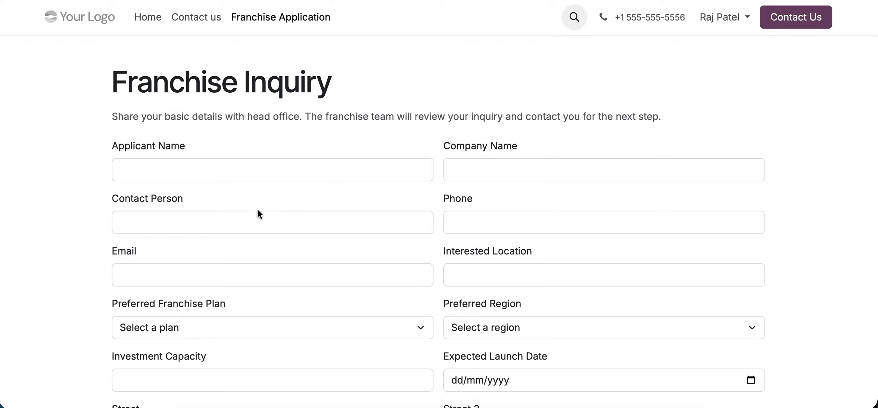
# Step: Fill in the applicant's name and set the company name to Raj Foods Pvt Ltd
pyautogui.click(198, 165)
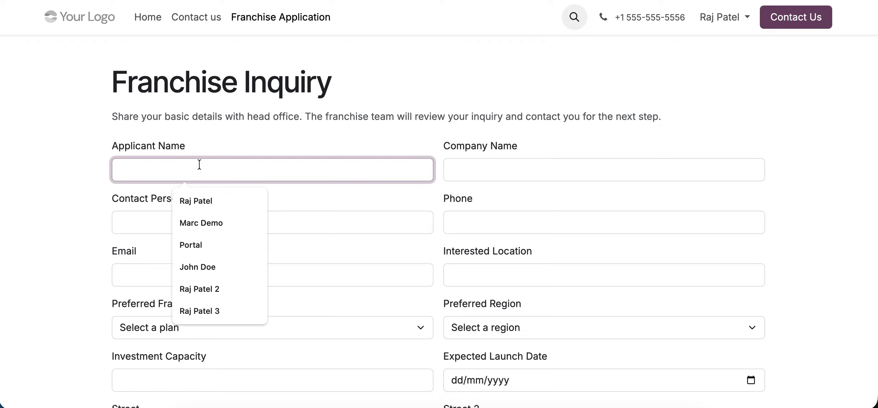
pyautogui.click(193, 224)
pyautogui.click(533, 168)
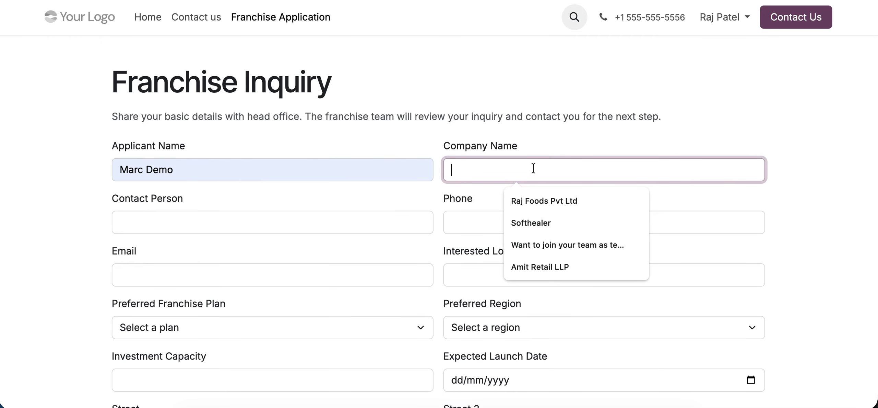
pyautogui.click(542, 199)
# Step: Fill in the contact person, phone and email fields from the saved contact details
pyautogui.click(241, 223)
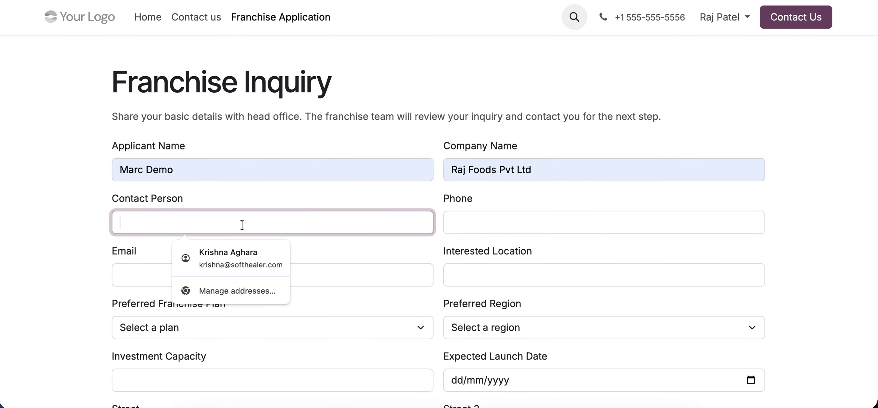
pyautogui.click(239, 255)
pyautogui.click(493, 222)
pyautogui.click(522, 257)
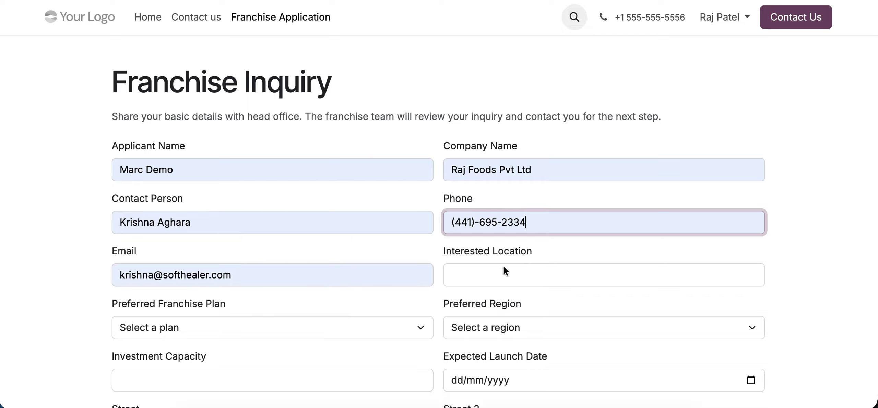
# Step: Replace the contact person's name with the same name as the applicant
pyautogui.click(225, 227)
pyautogui.press('super+a')
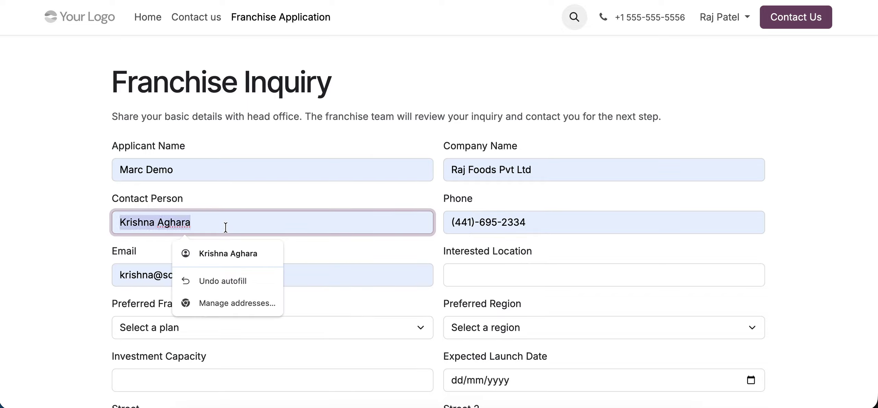
pyautogui.write('Mar')
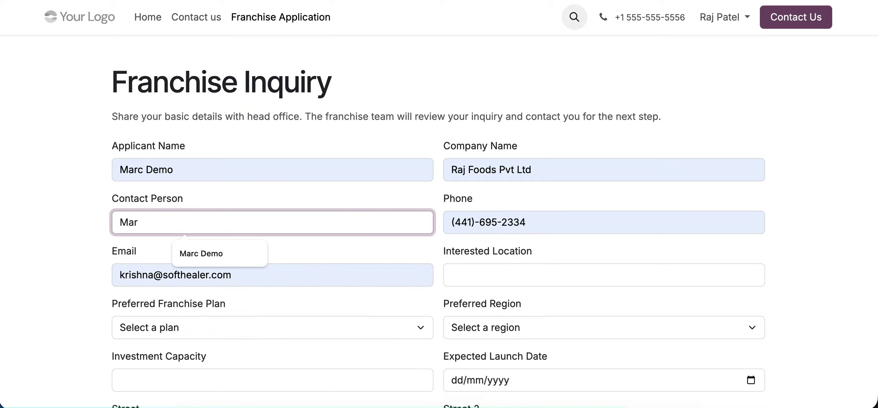
pyautogui.click(232, 243)
# Step: Set the interested location to Rajkot, the preferred region to Gujarat East and the preferred franchise plan to Standard Food Plan
pyautogui.click(531, 276)
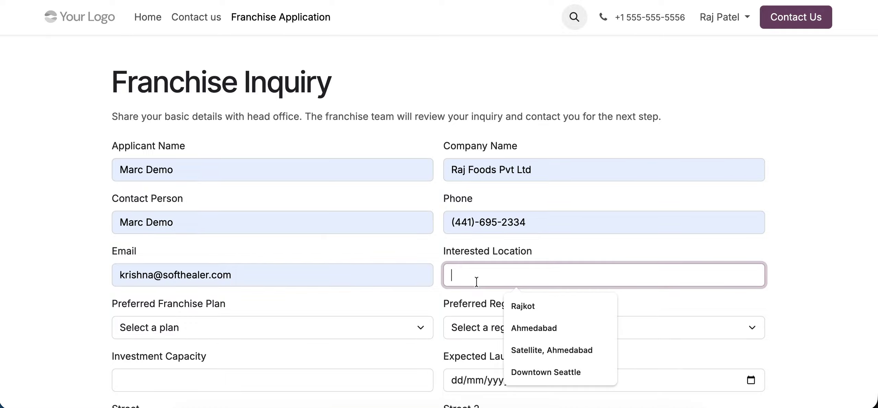
pyautogui.click(523, 306)
pyautogui.click(488, 328)
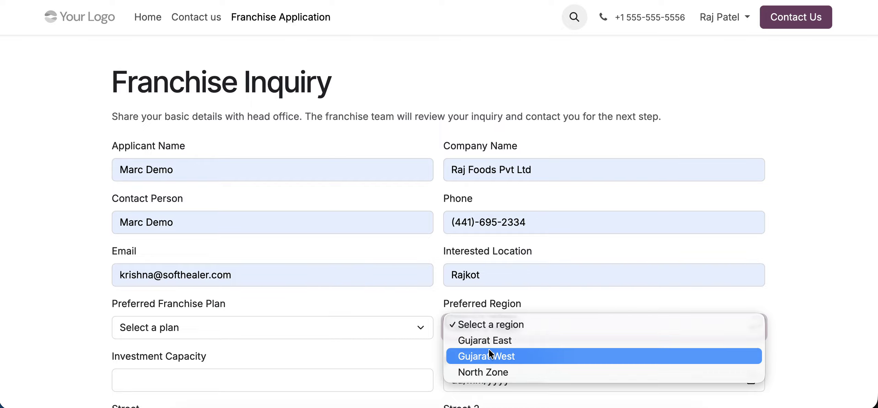
pyautogui.click(488, 343)
pyautogui.click(209, 329)
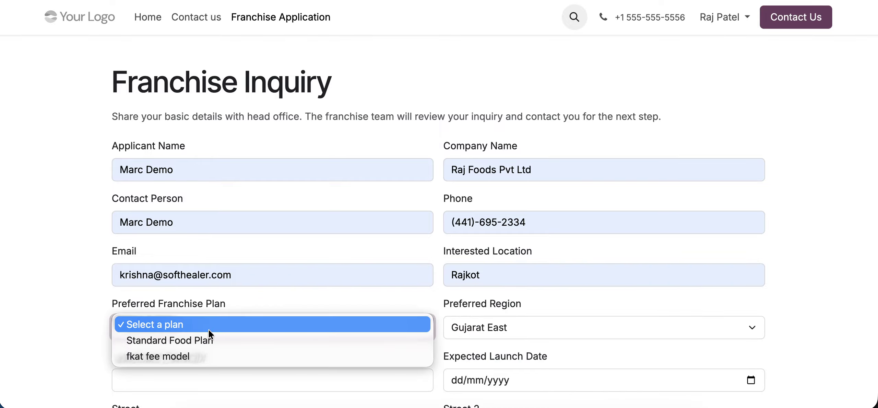
pyautogui.click(180, 337)
# Step: Set the inquiry's document type to Identity Proof
pyautogui.scroll(-3, 180, 337)
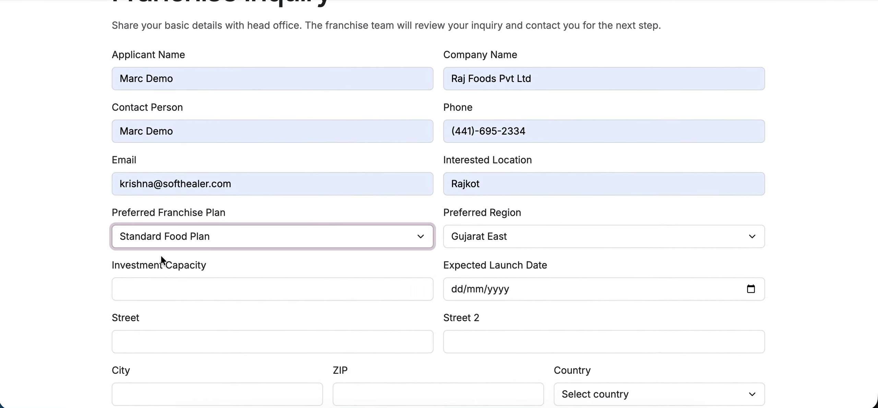
pyautogui.scroll(-1, 511, 294)
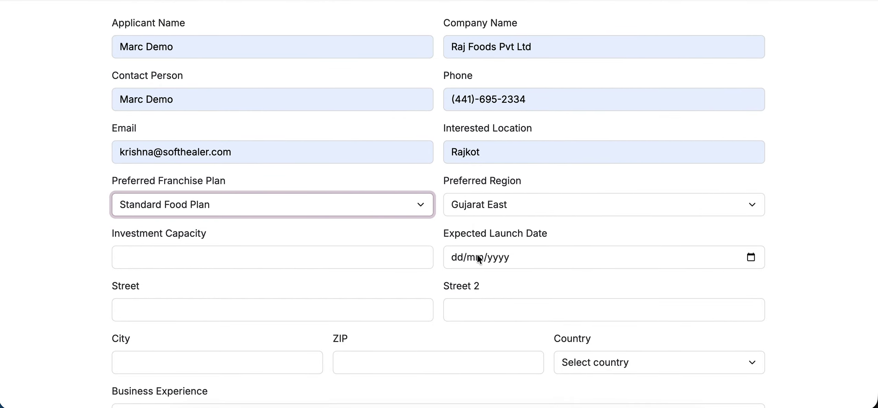
pyautogui.scroll(-3, 477, 259)
pyautogui.scroll(-2, 336, 268)
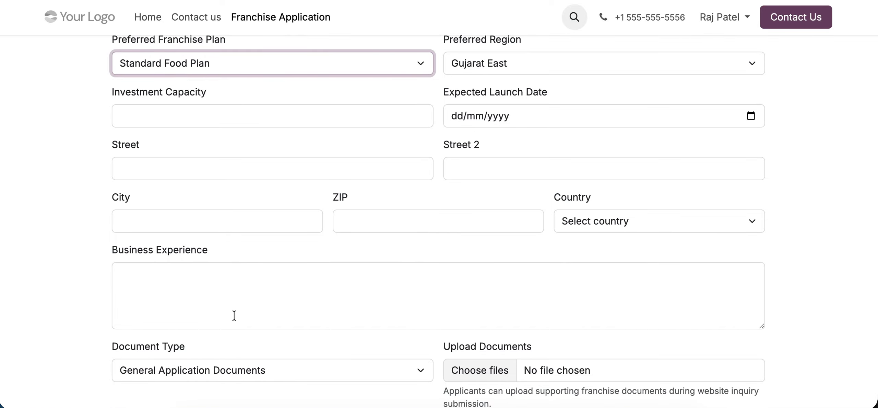
pyautogui.scroll(-2, 227, 320)
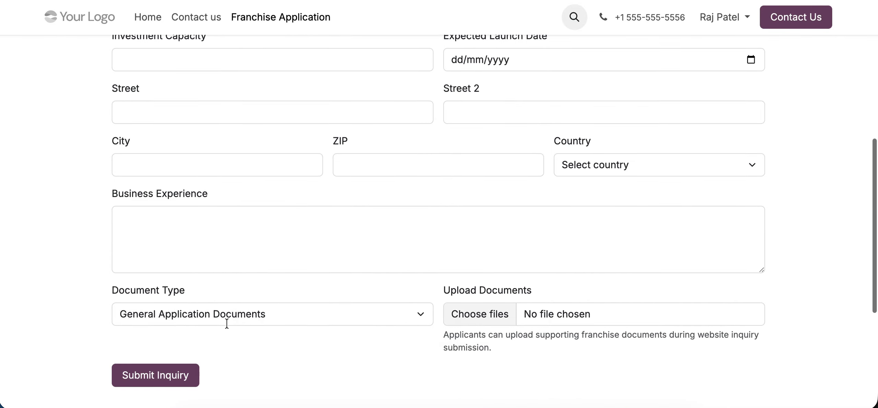
pyautogui.click(392, 307)
pyautogui.click(181, 324)
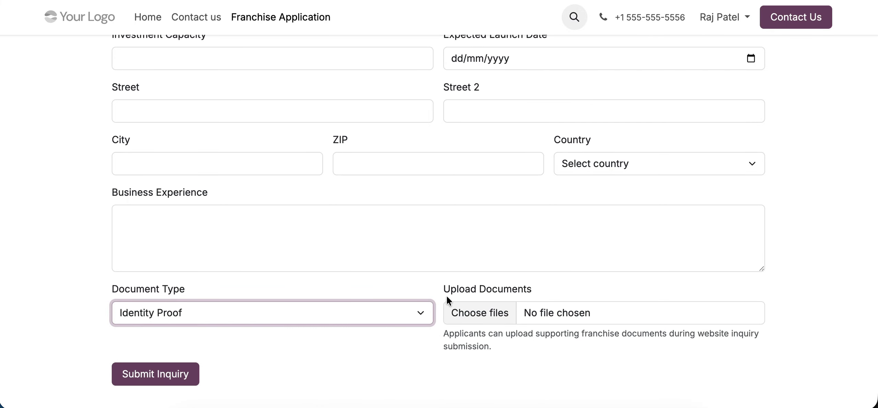
# Step: Attach Identity Proof.pdf from the franchisee document folder and submit the franchise inquiry
pyautogui.click(471, 310)
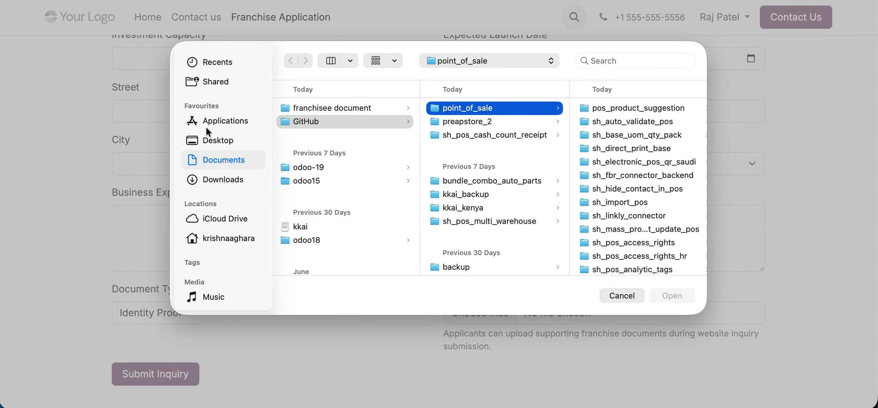
pyautogui.click(319, 108)
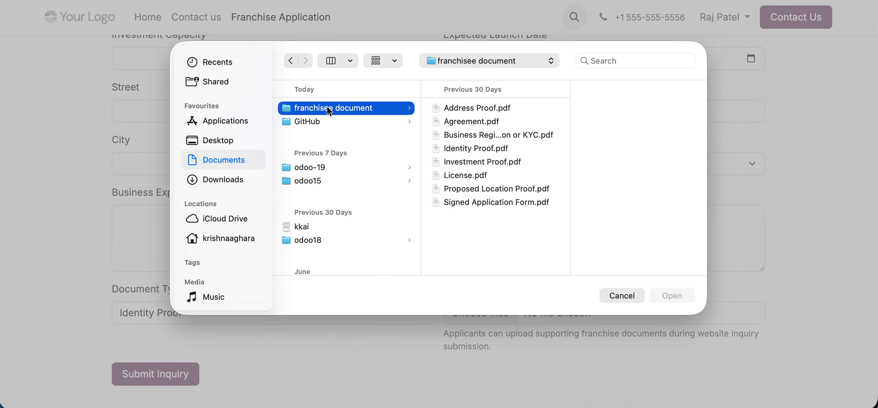
pyautogui.click(472, 148)
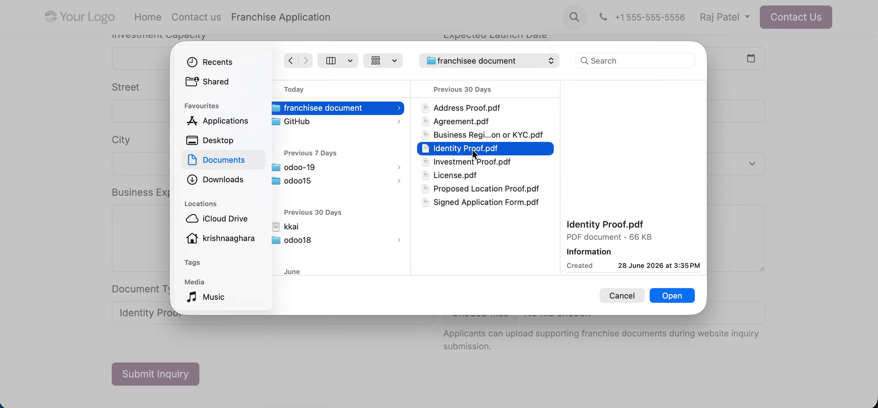
pyautogui.click(673, 298)
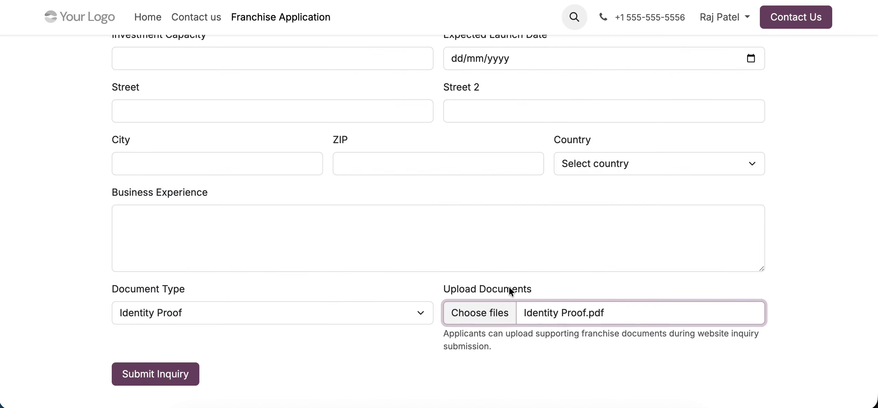
pyautogui.scroll(-2, 188, 303)
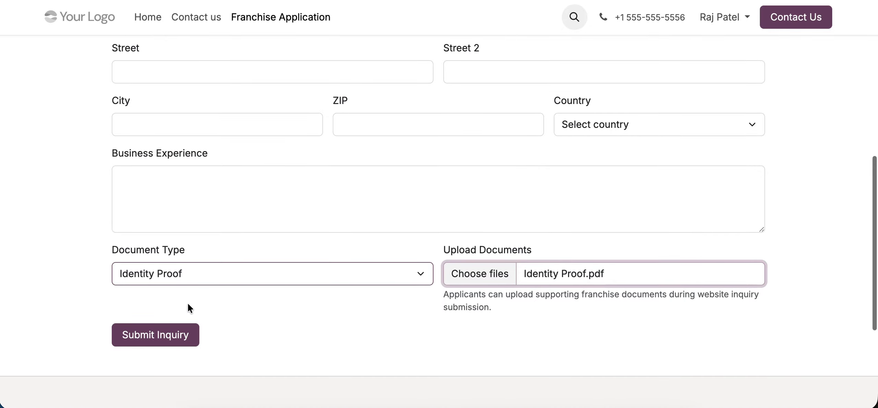
pyautogui.click(147, 341)
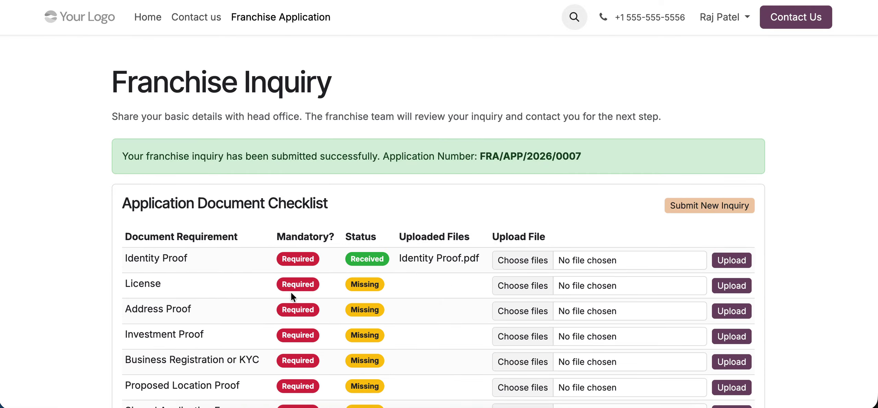
# Step: Upload License.pdf for the License requirement in the application document checklist
pyautogui.scroll(-2, 290, 293)
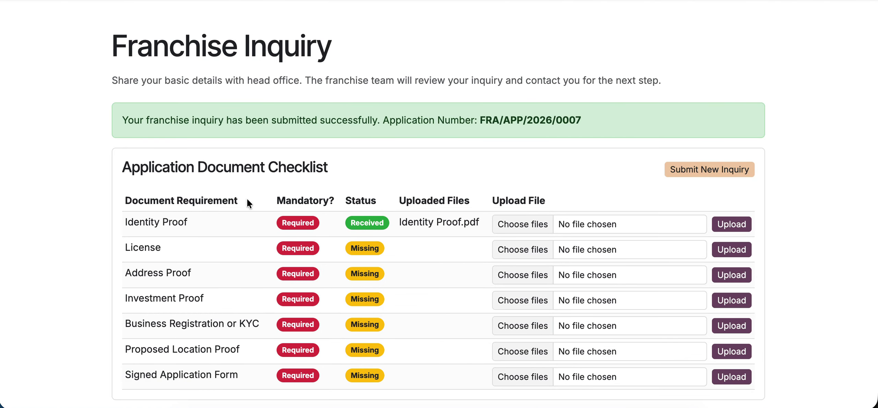
pyautogui.click(542, 254)
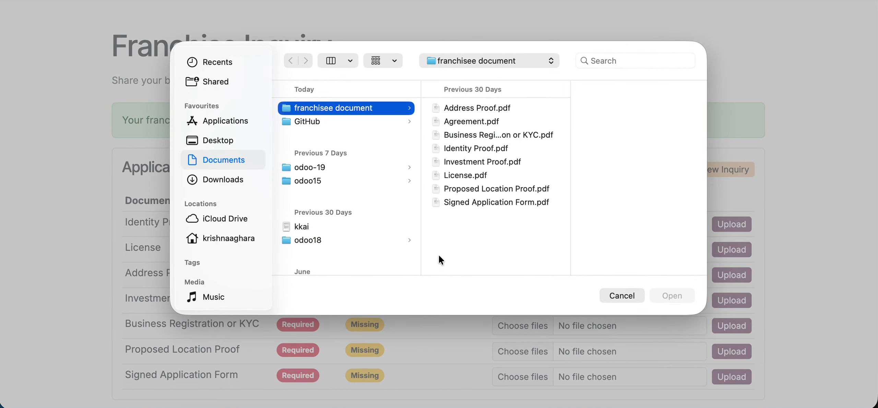
pyautogui.doubleClick(463, 176)
pyautogui.click(732, 249)
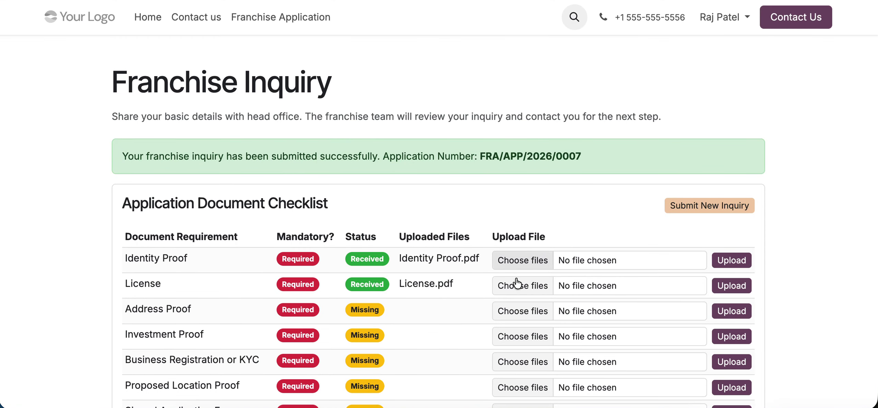
# Step: Upload Address Proof.pdf for the Address Proof requirement in the checklist
pyautogui.click(523, 311)
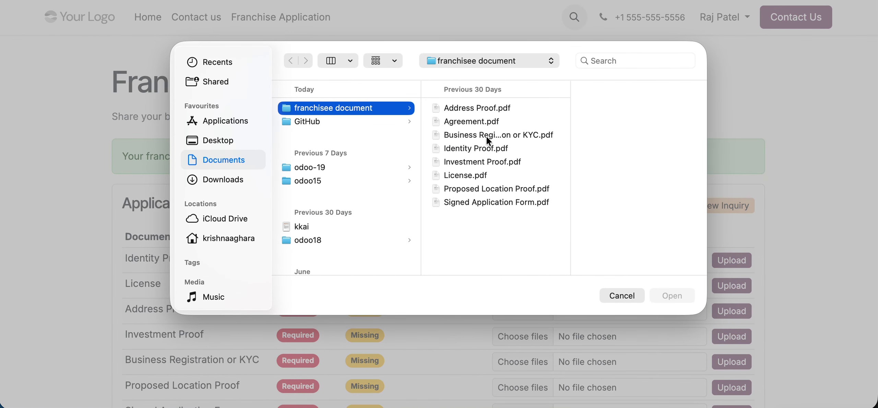
pyautogui.click(477, 108)
pyautogui.click(672, 295)
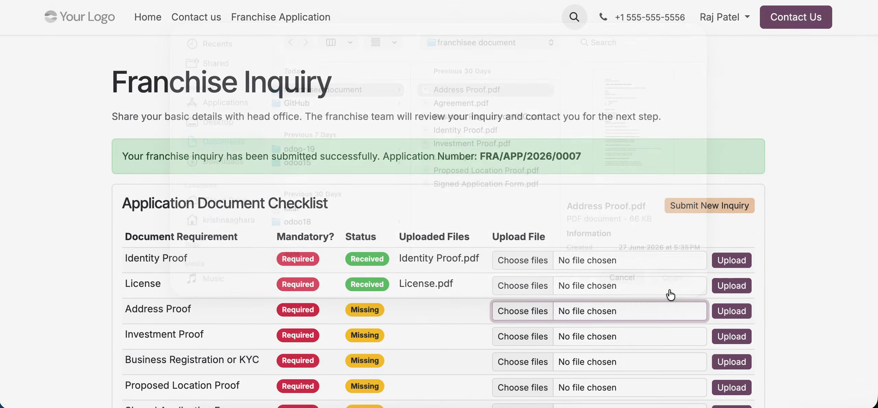
pyautogui.click(745, 311)
# Step: Upload Investment Proof.pdf for the Investment Proof requirement in the checklist
pyautogui.scroll(-2, 602, 320)
pyautogui.click(535, 304)
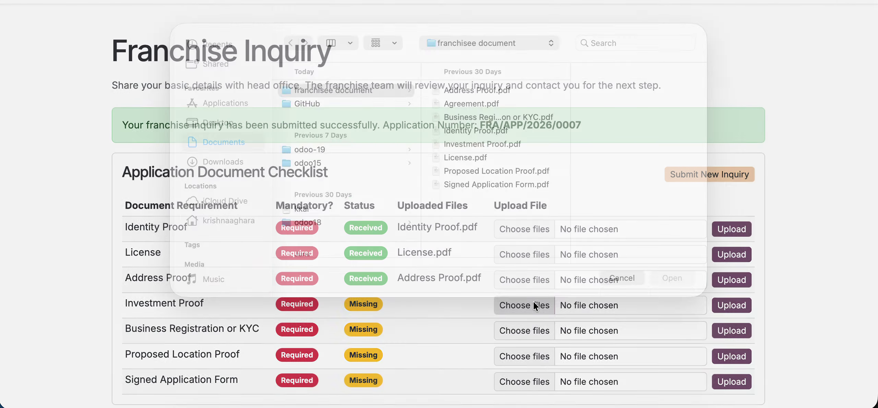
pyautogui.click(467, 161)
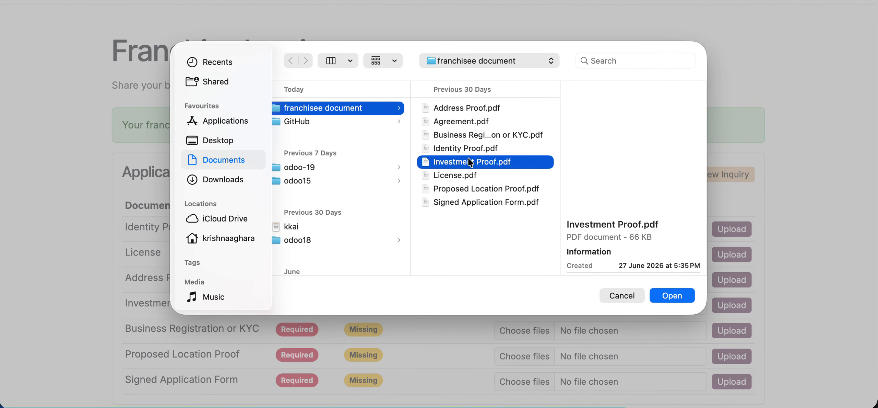
pyautogui.click(672, 295)
pyautogui.click(731, 306)
# Step: Upload Business Registration or KYC.pdf for the Business Registration or KYC requirement
pyautogui.scroll(-3, 512, 340)
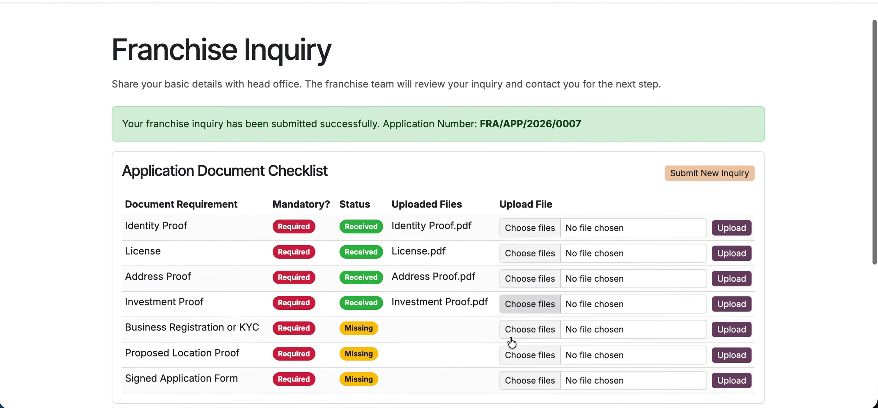
pyautogui.click(526, 318)
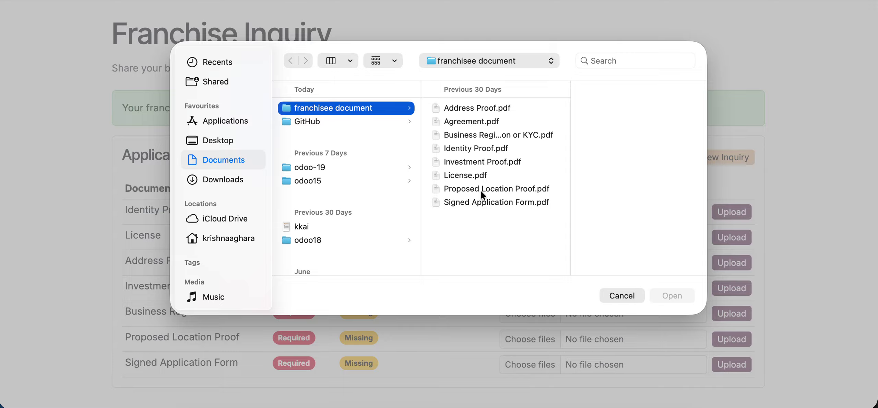
pyautogui.click(478, 134)
pyautogui.click(666, 296)
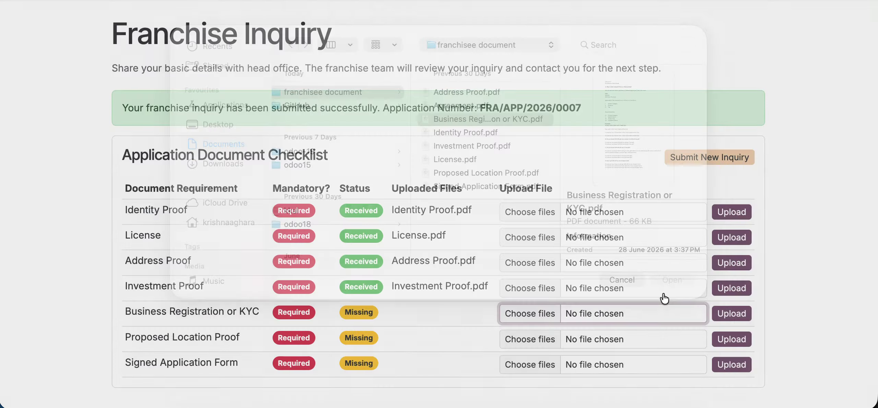
pyautogui.click(732, 313)
# Step: Upload Proposed Location Proof.pdf for the Proposed Location Proof requirement in the checklist
pyautogui.scroll(-5, 515, 333)
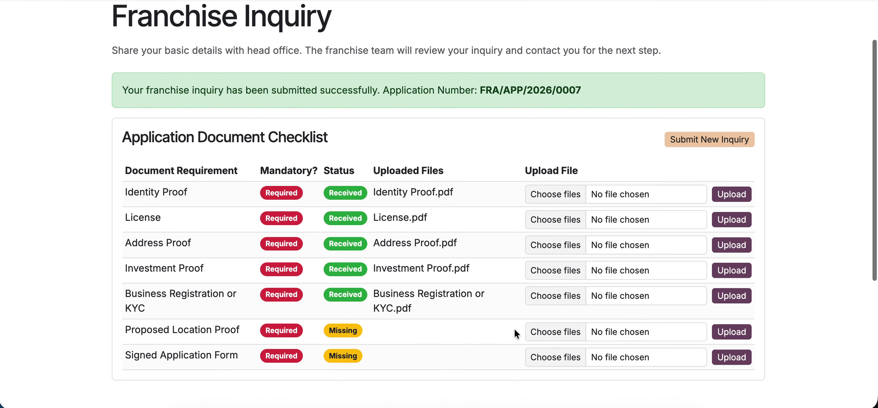
pyautogui.click(554, 336)
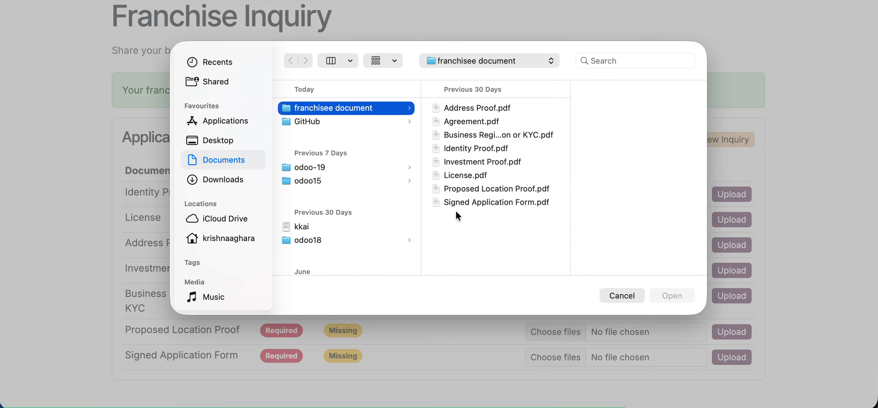
pyautogui.click(484, 189)
pyautogui.click(658, 295)
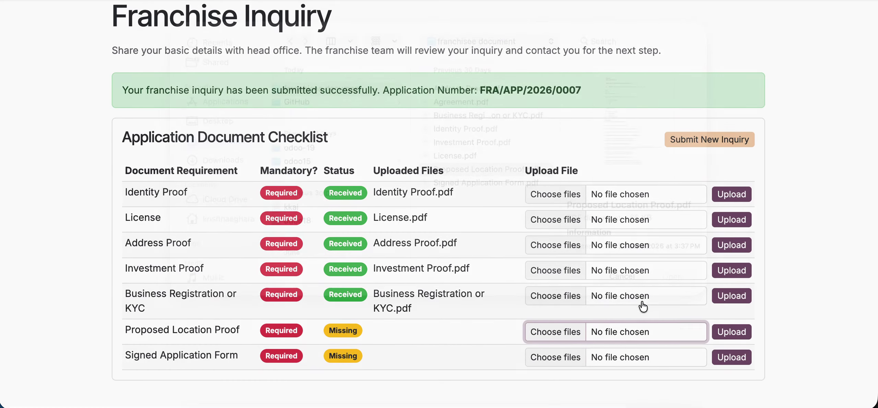
pyautogui.click(731, 332)
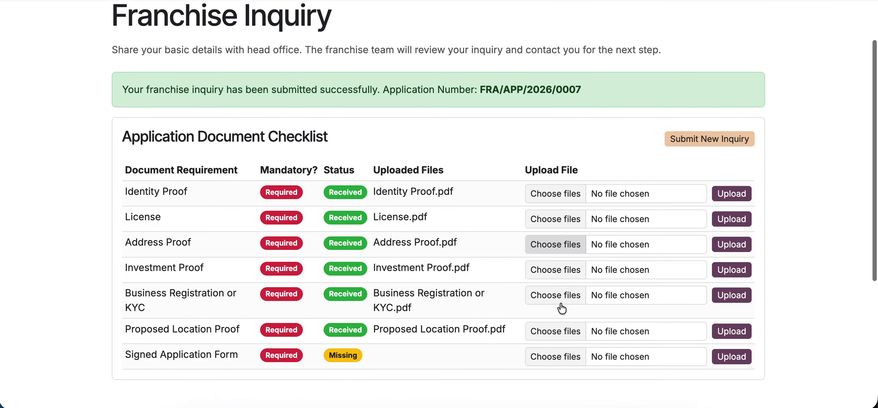
# Step: Upload Signed Application Form.pdf for the Signed Application Form requirement and check the document checklist
pyautogui.scroll(-1, 562, 307)
pyautogui.click(558, 356)
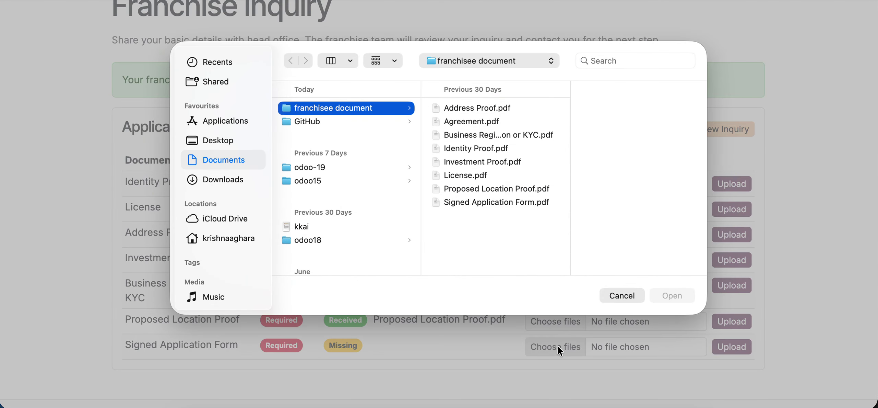
pyautogui.click(462, 201)
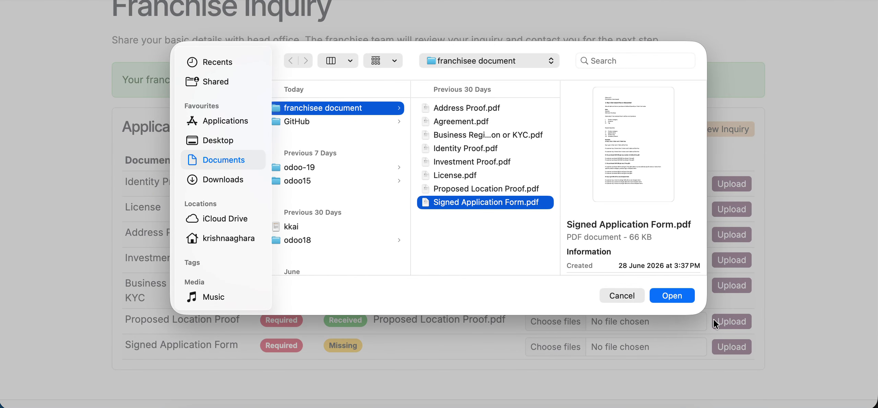
pyautogui.click(664, 292)
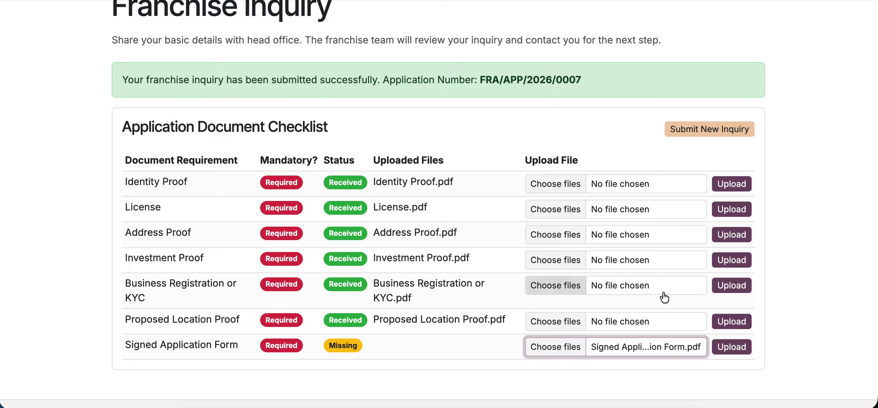
pyautogui.click(731, 353)
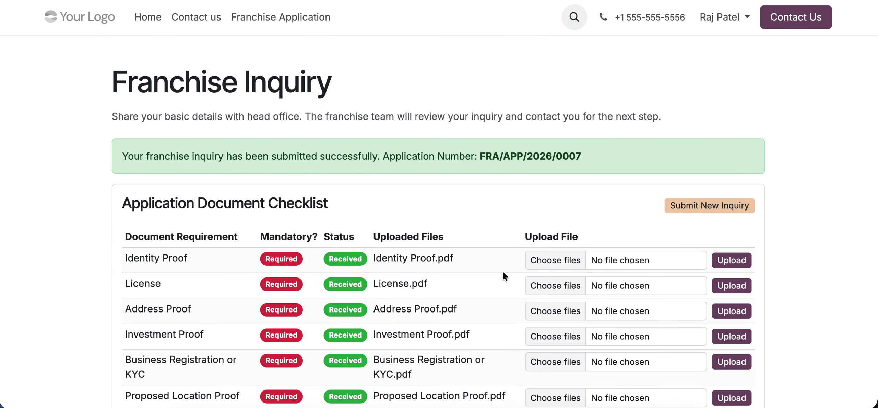
pyautogui.scroll(-1, 503, 272)
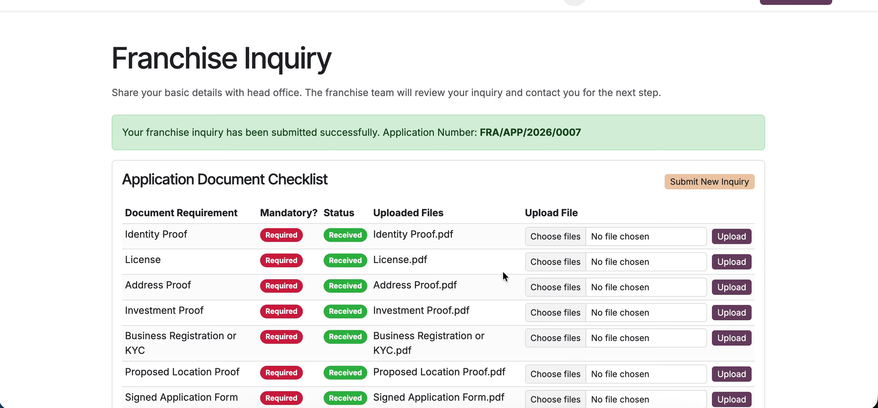
pyautogui.scroll(-2, 503, 271)
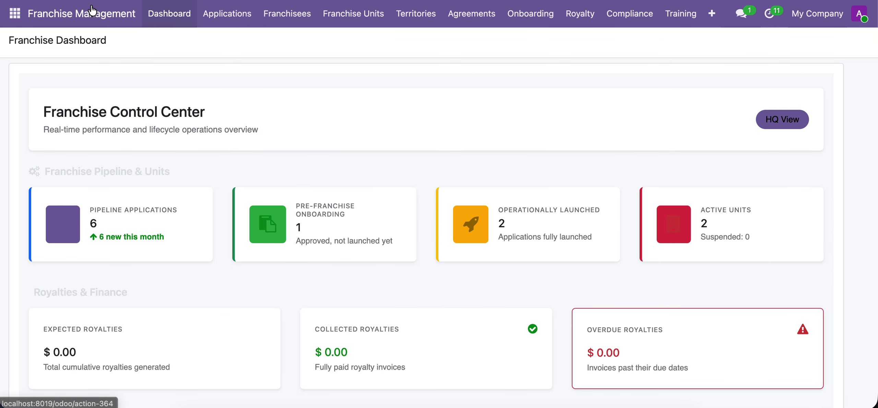
# Step: In the Franchise Management back office, open the first application in the New stage and advance it through Contacted and Meeting Scheduled to Documents Requested
pyautogui.click(246, 2)
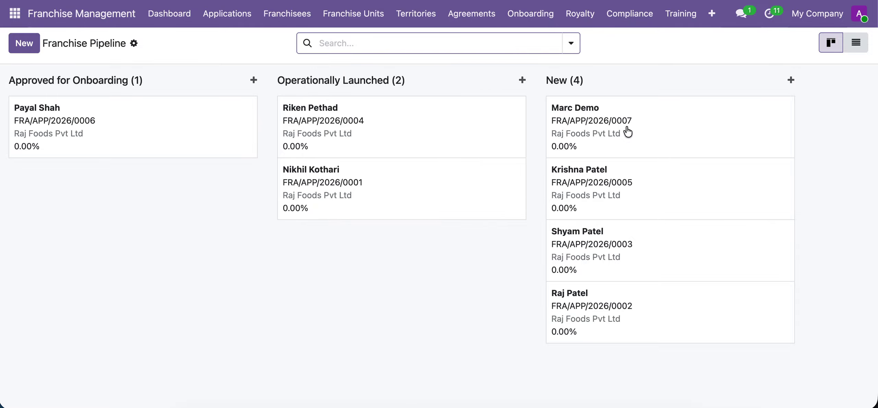
pyautogui.click(667, 132)
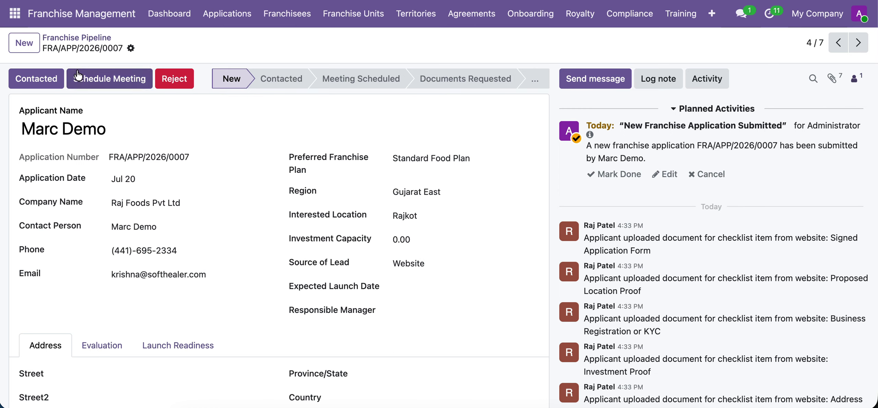
pyautogui.click(38, 78)
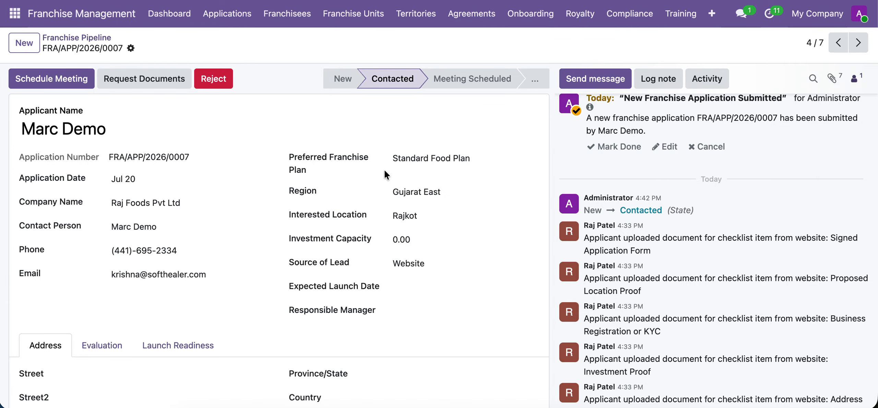
pyautogui.click(79, 81)
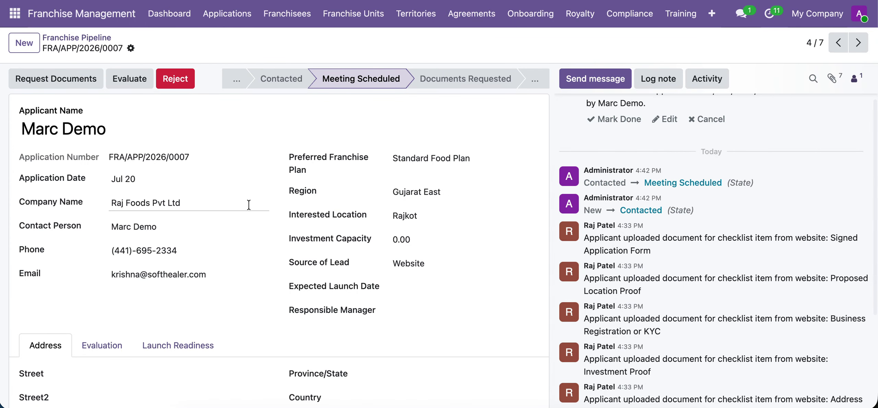
pyautogui.scroll(-2, 249, 203)
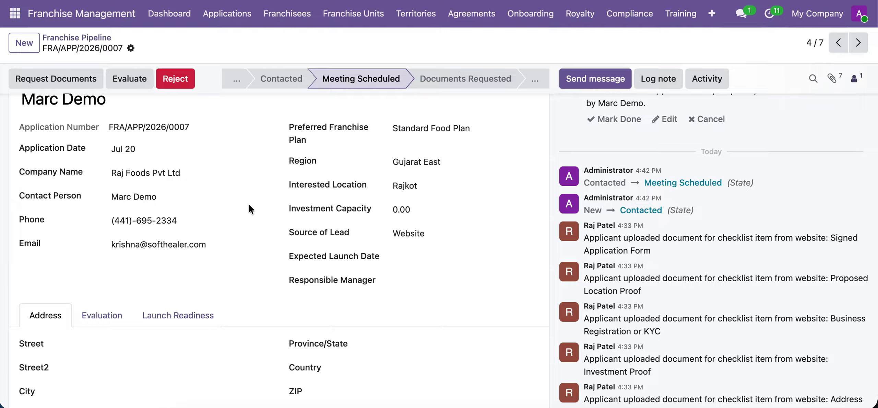
pyautogui.click(48, 79)
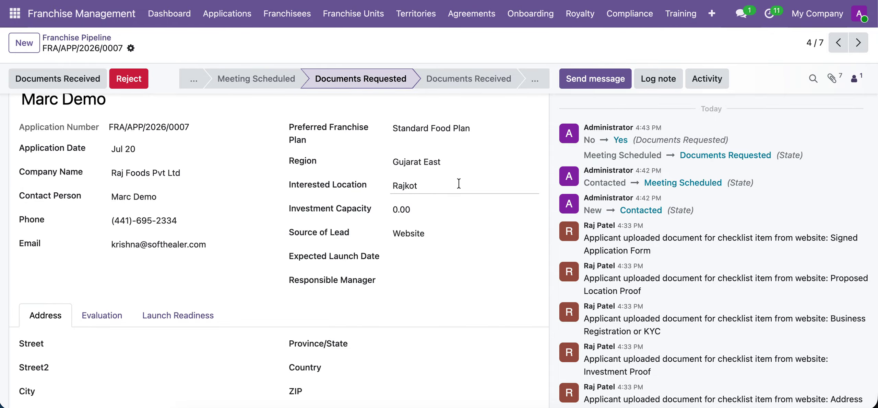
# Step: Review the required documents in the application's evaluation details and mark the documents as received
pyautogui.scroll(-1, 392, 220)
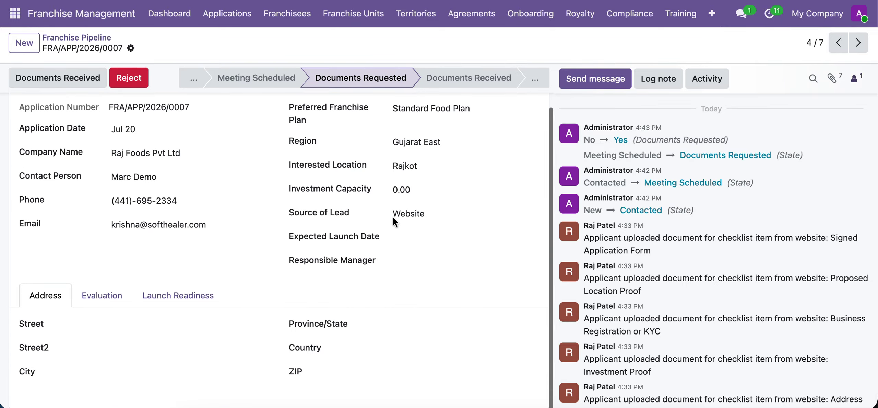
pyautogui.click(91, 301)
pyautogui.scroll(-5, 91, 300)
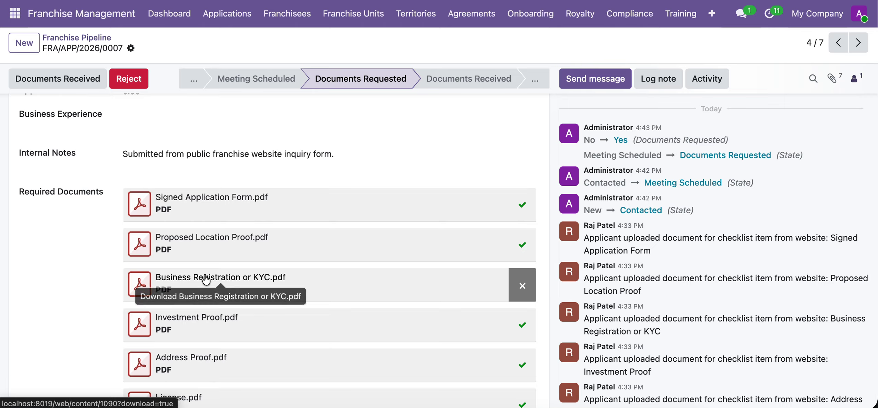
pyautogui.scroll(-2, 205, 276)
pyautogui.scroll(-10, 205, 273)
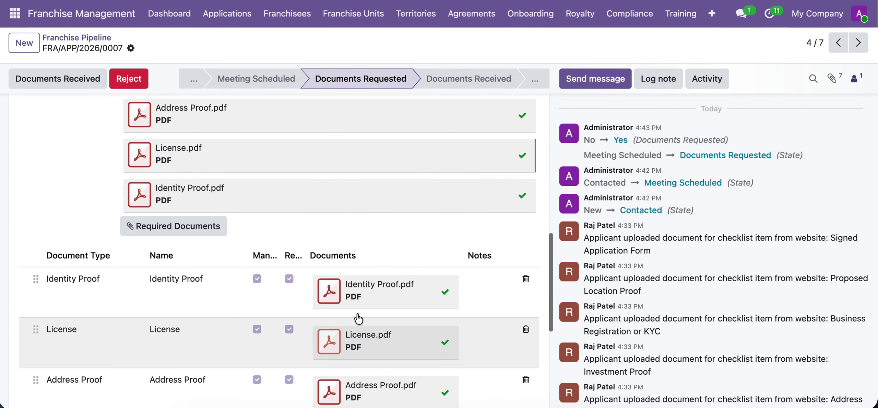
pyautogui.scroll(-3, 324, 285)
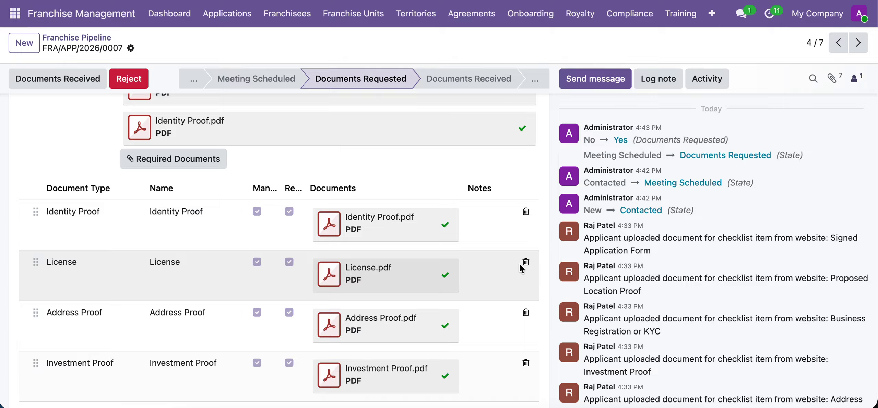
pyautogui.click(43, 85)
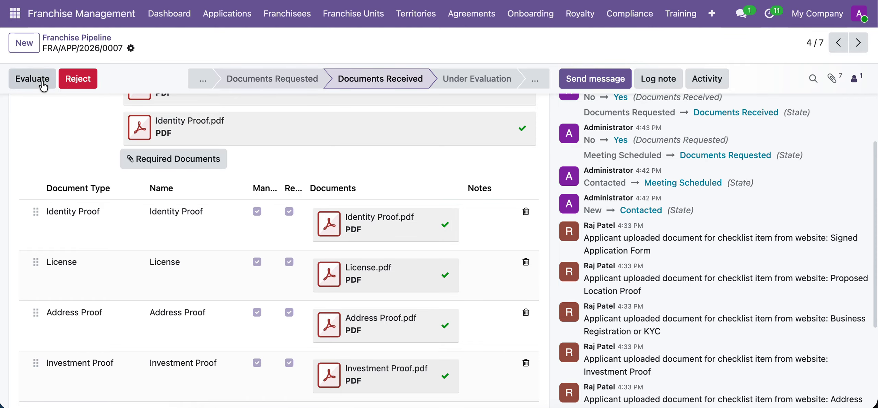
# Step: Move the application to Under Evaluation and approve it for onboarding
pyautogui.click(39, 82)
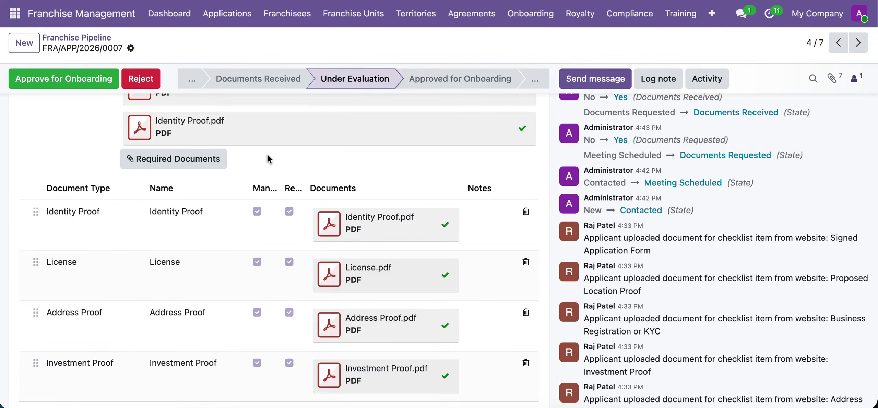
pyautogui.click(99, 78)
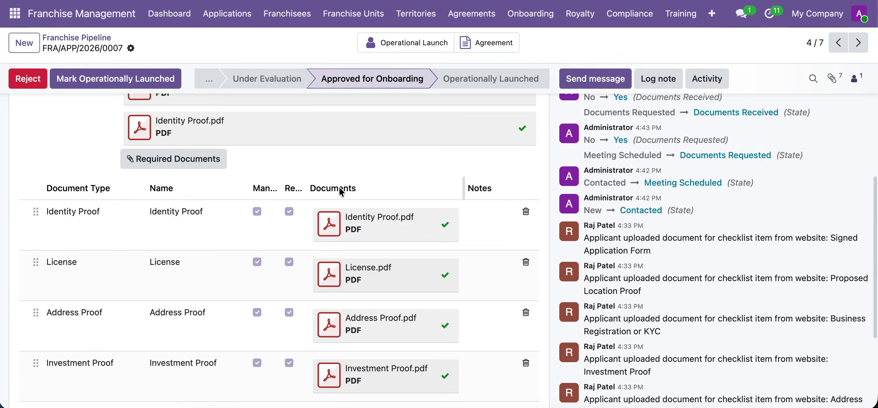
pyautogui.scroll(-1, 339, 188)
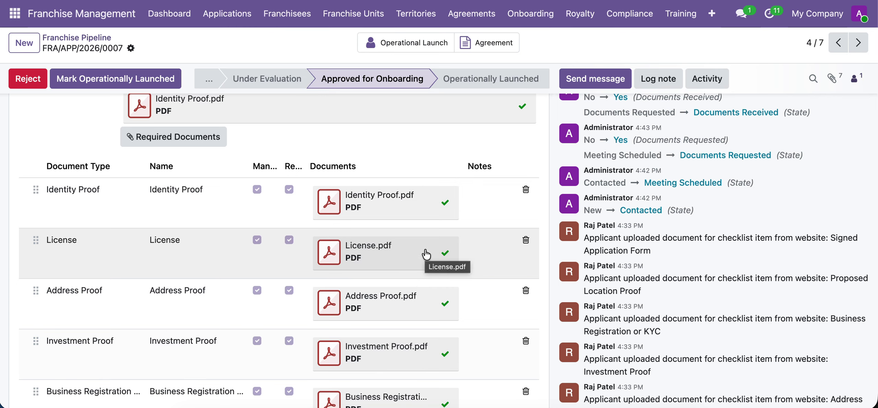
pyautogui.scroll(3, 425, 252)
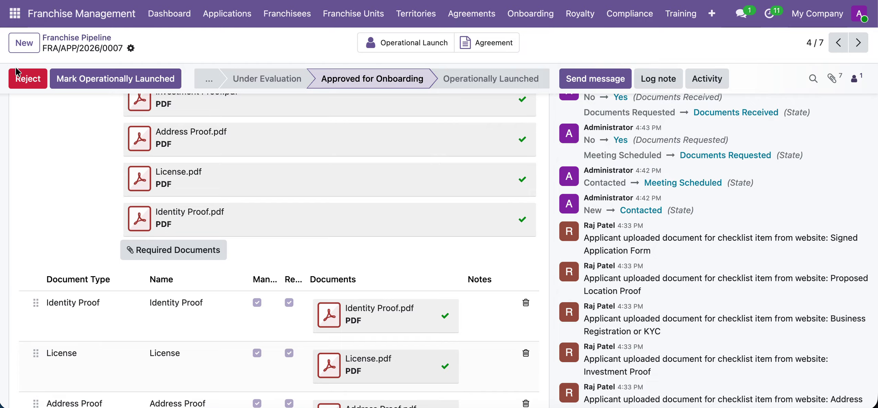
# Step: Open the agreement linked to the application and send it for review
pyautogui.moveTo(255, 221)
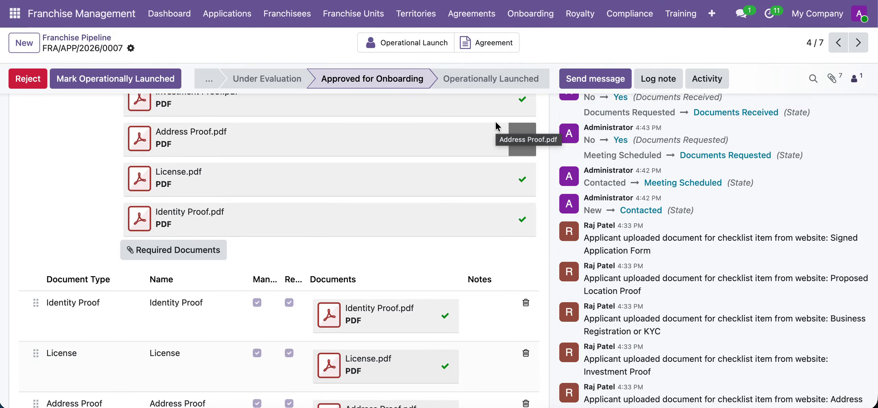
pyautogui.click(481, 47)
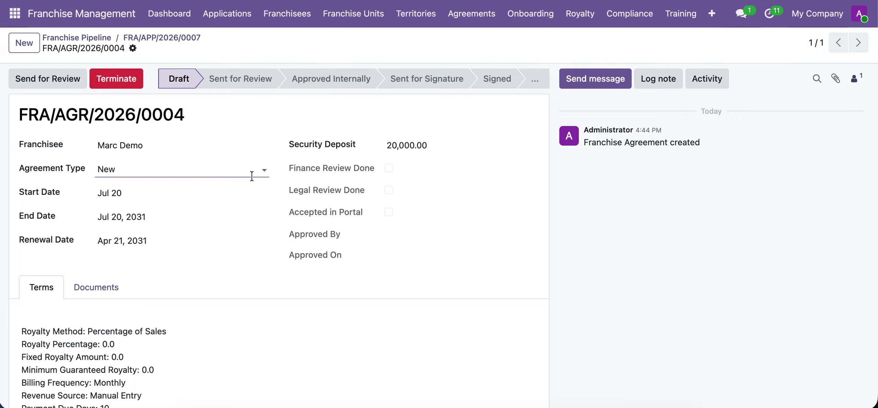
pyautogui.click(47, 79)
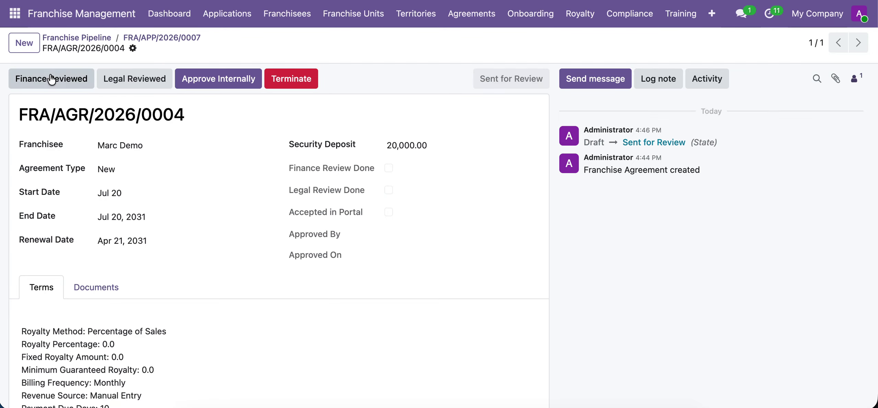
# Step: Record the finance and legal reviews of the agreement as done and approve it internally
pyautogui.click(208, 89)
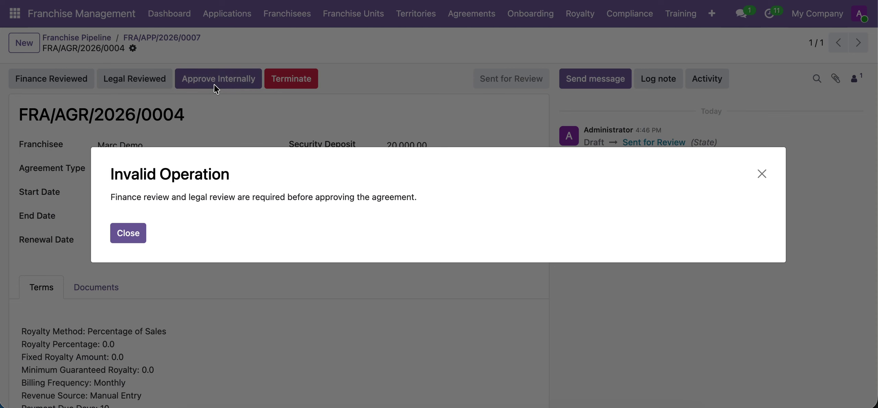
pyautogui.click(137, 237)
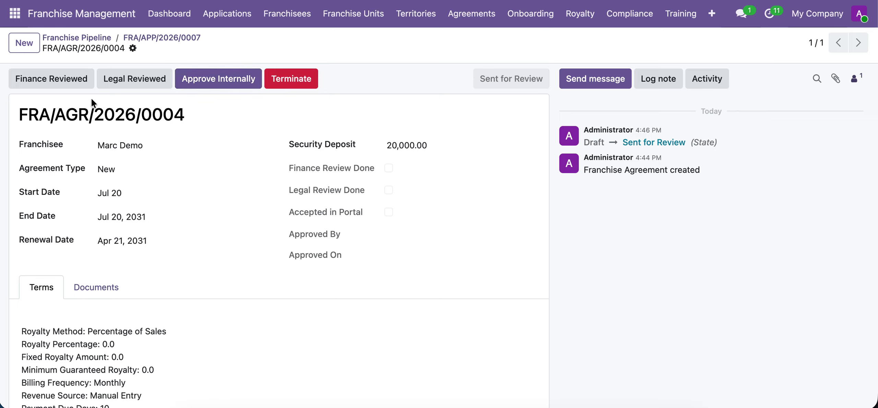
pyautogui.click(52, 79)
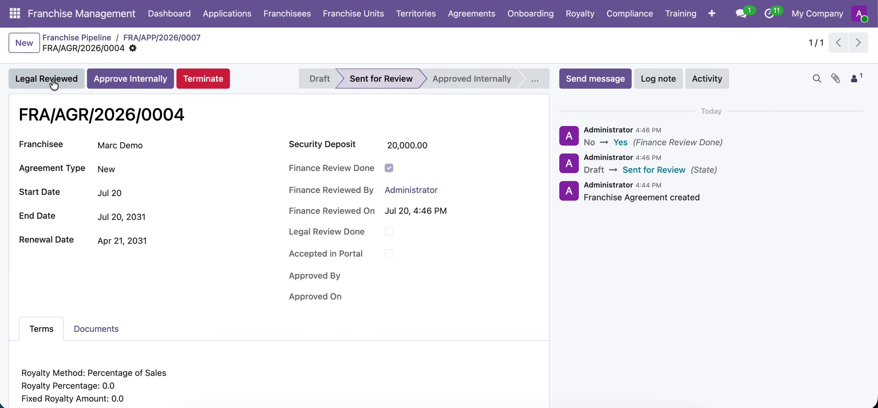
pyautogui.click(53, 79)
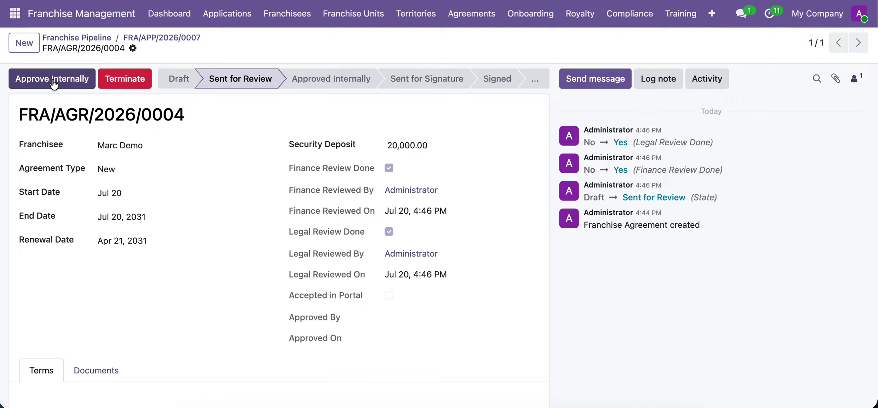
pyautogui.click(53, 79)
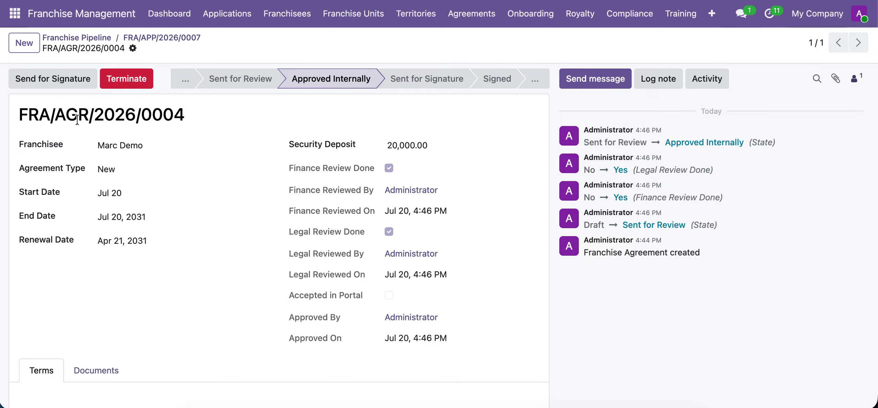
# Step: Upload Agreement.pdf as the agreement document and send the agreement for signature
pyautogui.click(70, 86)
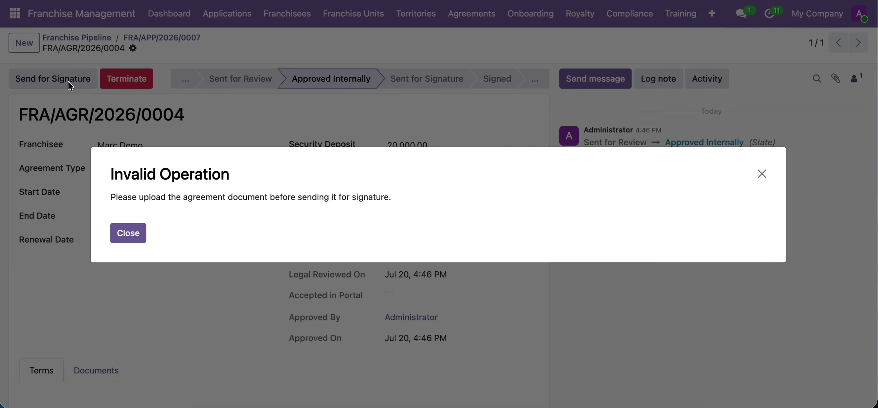
pyautogui.click(137, 240)
pyautogui.scroll(-6, 167, 283)
pyautogui.click(98, 147)
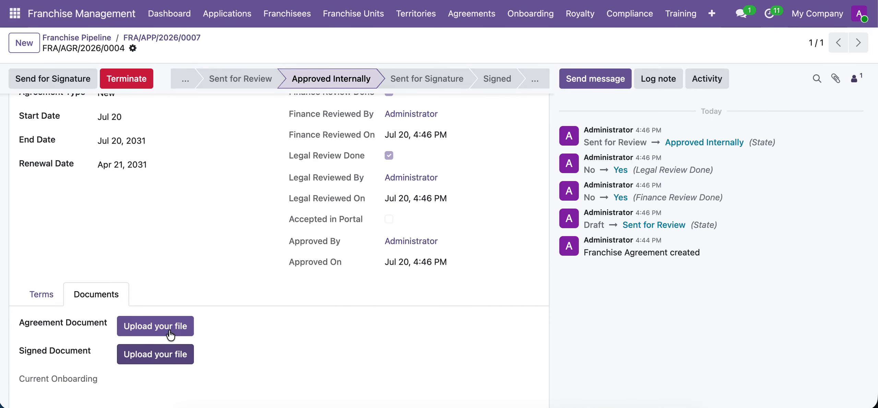
pyautogui.click(158, 326)
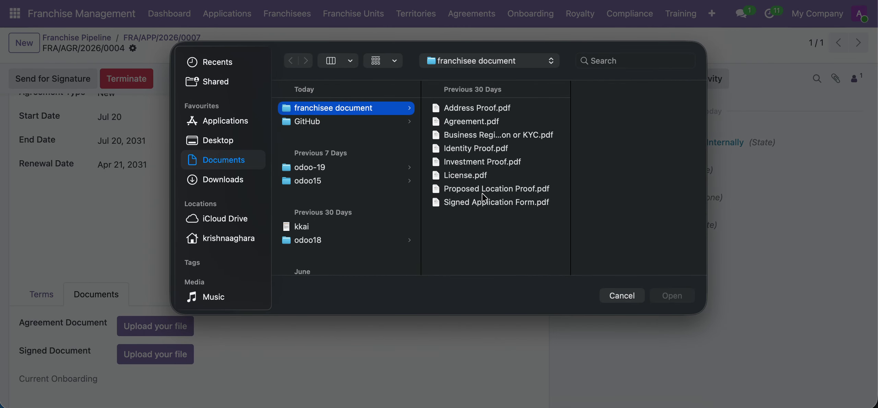
pyautogui.click(471, 122)
pyautogui.click(672, 300)
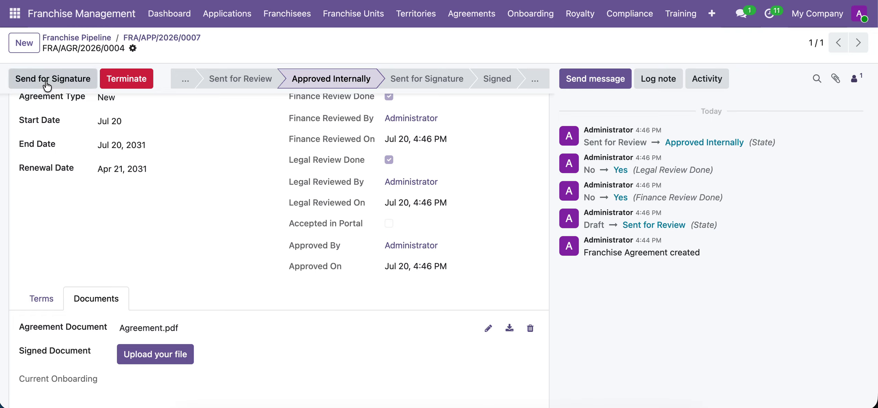
pyautogui.click(47, 85)
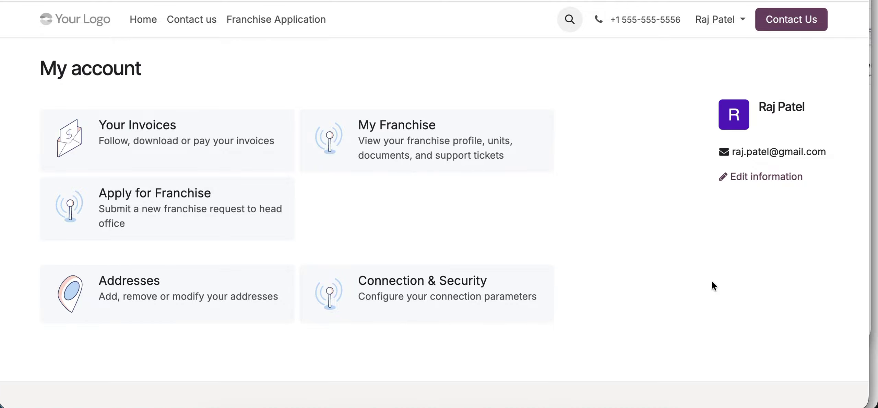
# Step: Open the franchise FRA/FRN/2026/0006 in the portal and download its agreement document
pyautogui.click(428, 121)
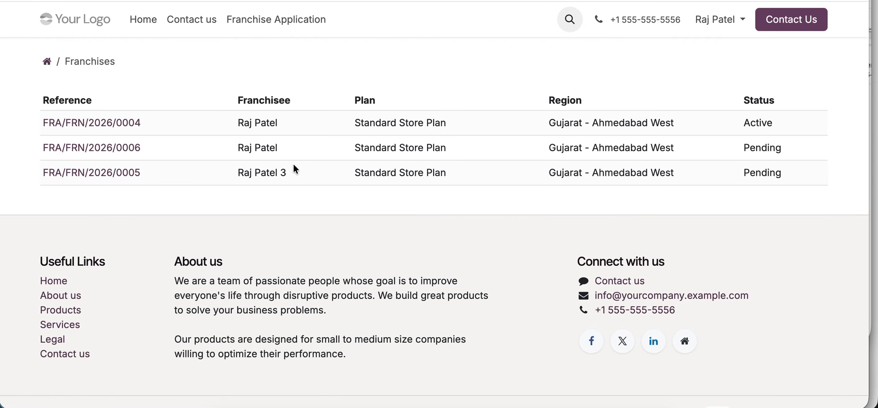
pyautogui.click(119, 149)
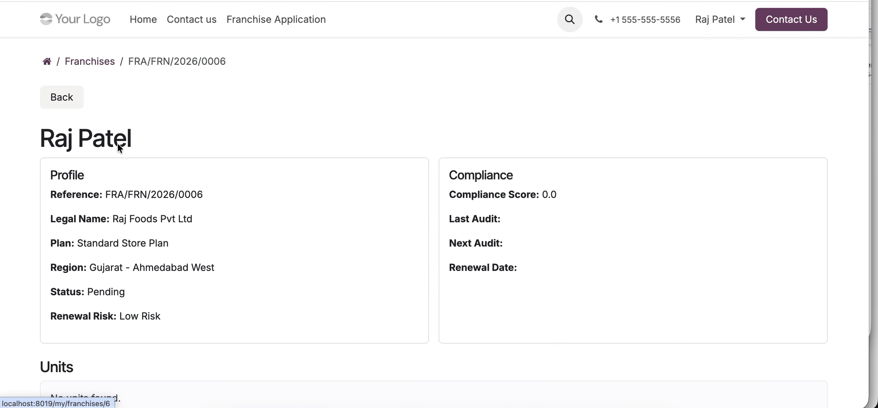
pyautogui.scroll(-5, 320, 286)
pyautogui.scroll(-3, 319, 286)
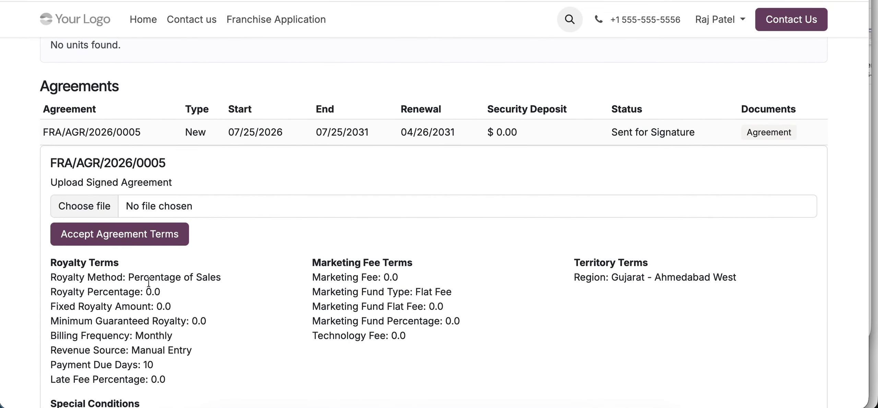
pyautogui.click(769, 138)
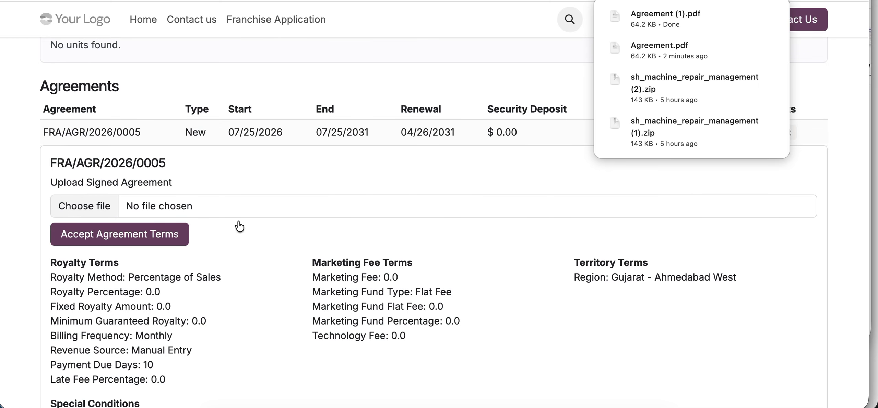
# Step: Upload Signed Application Form.pdf as the signed agreement and accept the agreement terms
pyautogui.click(70, 205)
pyautogui.click(463, 204)
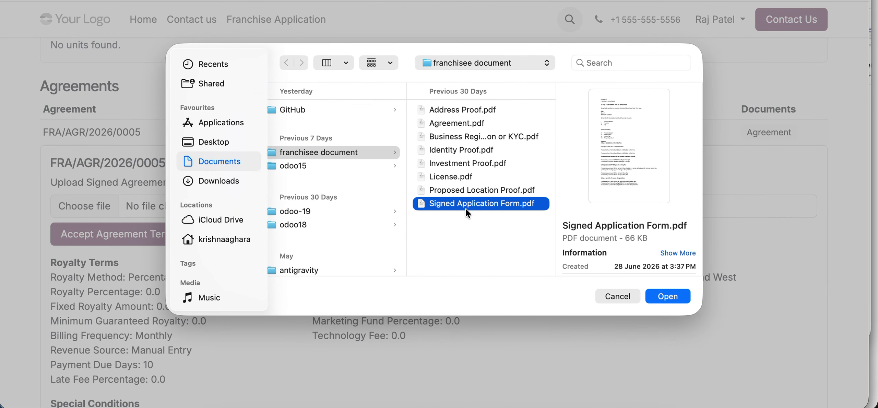
pyautogui.click(655, 296)
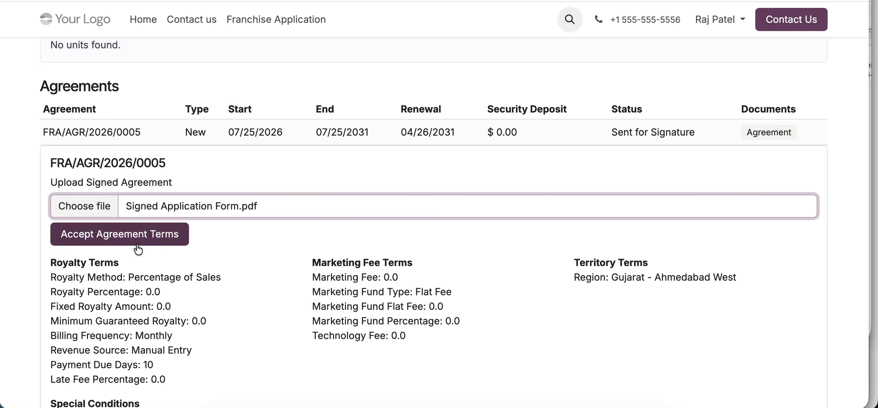
pyautogui.click(137, 242)
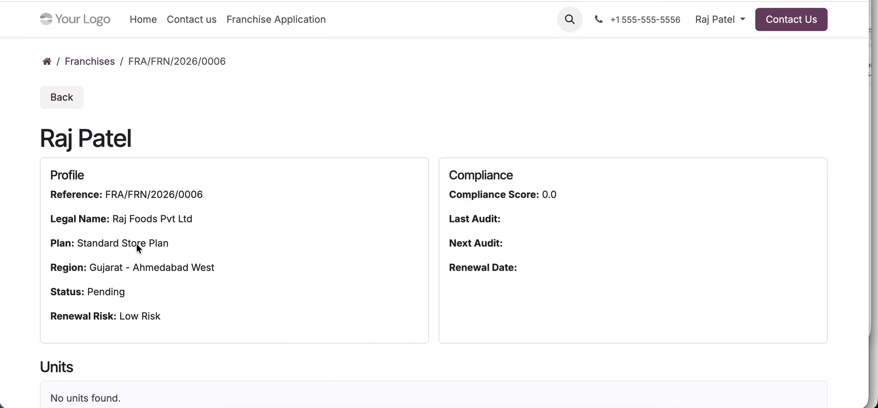
# Step: Switch to the back office, mark the franchise agreement as signed and begin its onboarding
pyautogui.hotkey('ctrl', 'Tab')
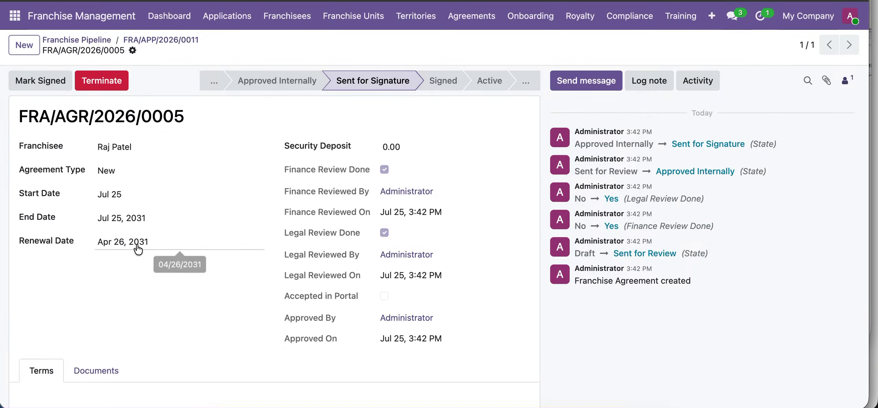
pyautogui.click(40, 81)
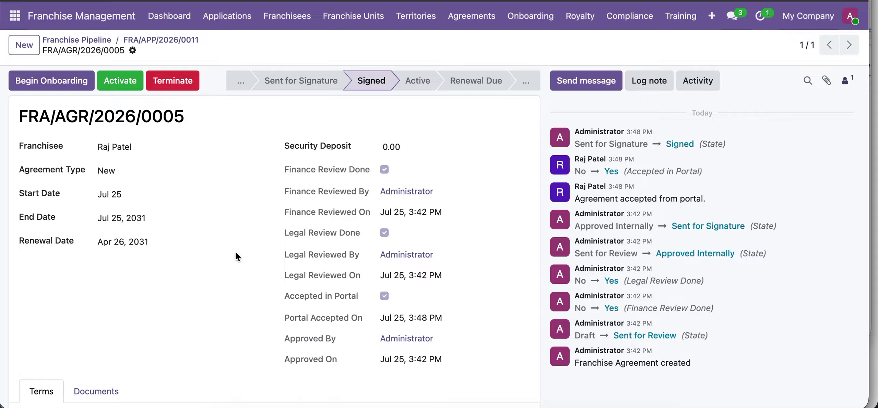
pyautogui.click(53, 79)
# Step: Start the draft onboarding and try to complete it
pyautogui.scroll(-1, 206, 272)
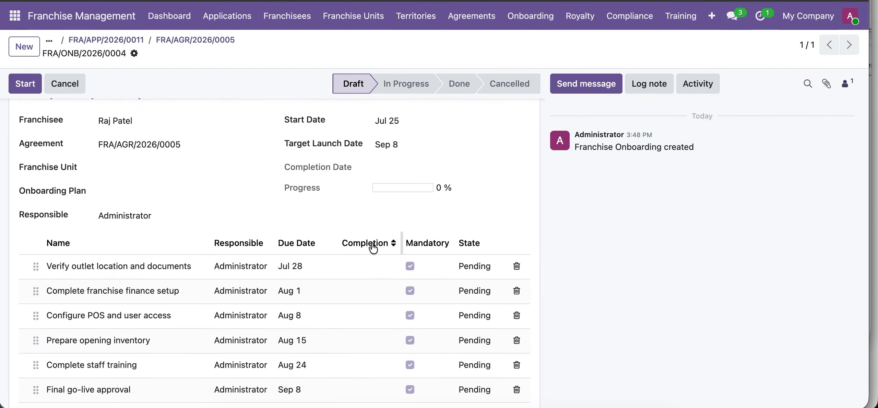
pyautogui.click(369, 271)
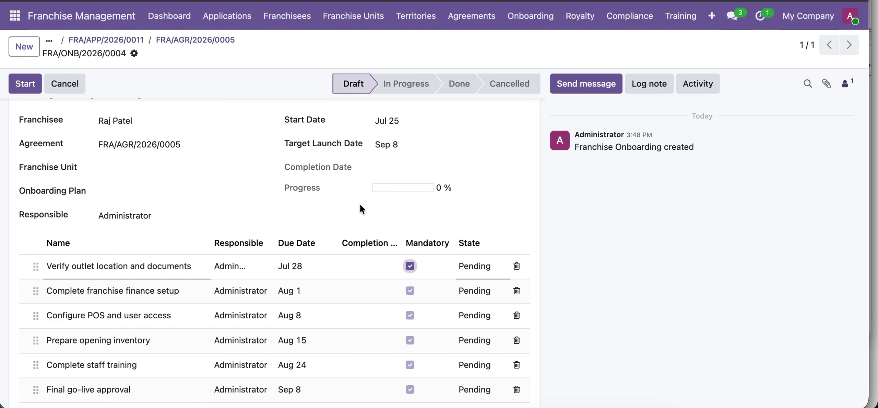
pyautogui.scroll(1, 359, 204)
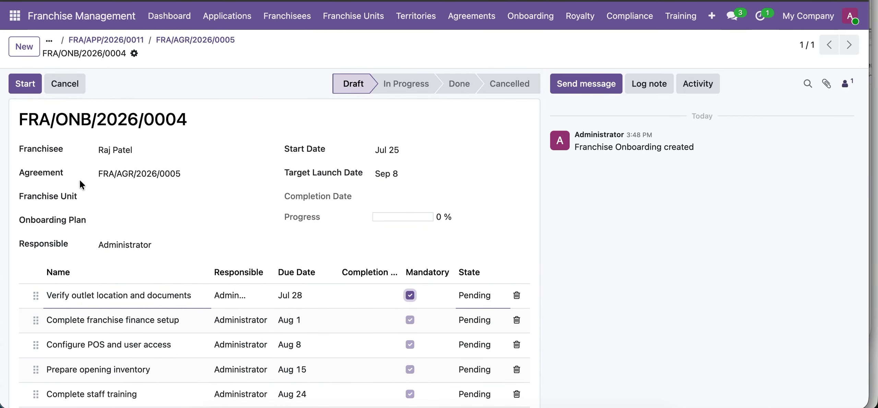
pyautogui.click(24, 89)
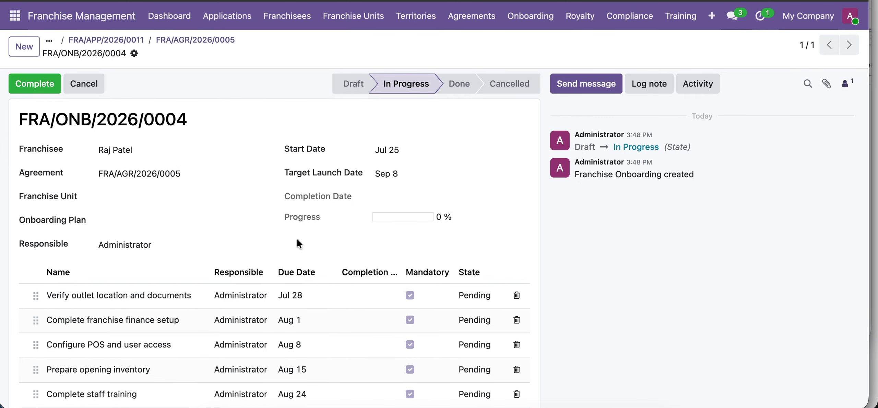
pyautogui.click(37, 85)
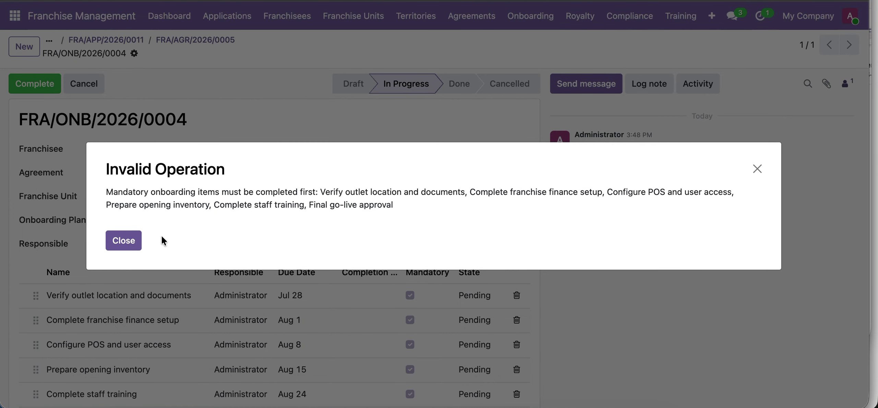
pyautogui.click(114, 238)
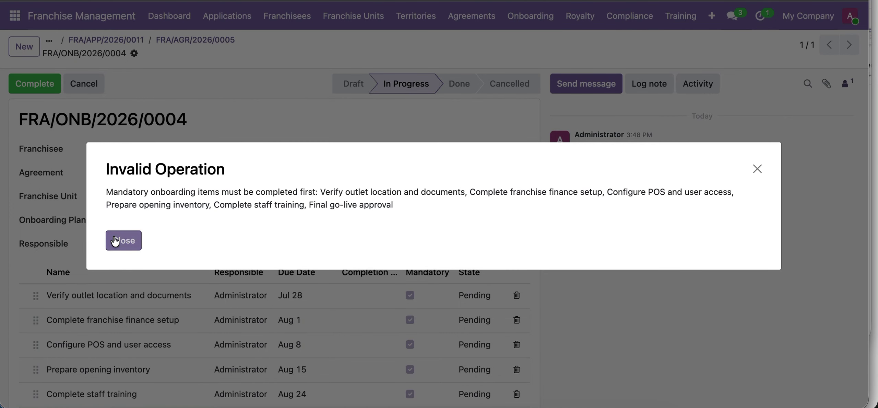
# Step: Set the onboarding items Verify outlet location and documents and Complete franchise finance setup to Done
pyautogui.click(369, 295)
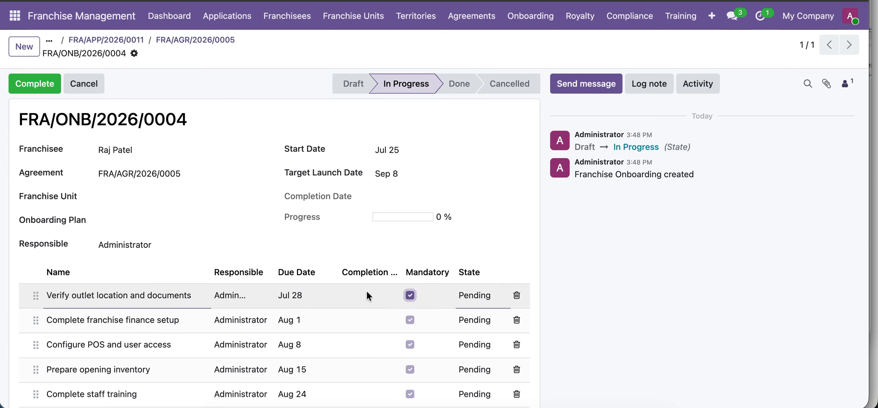
pyautogui.scroll(-1, 381, 309)
pyautogui.click(461, 261)
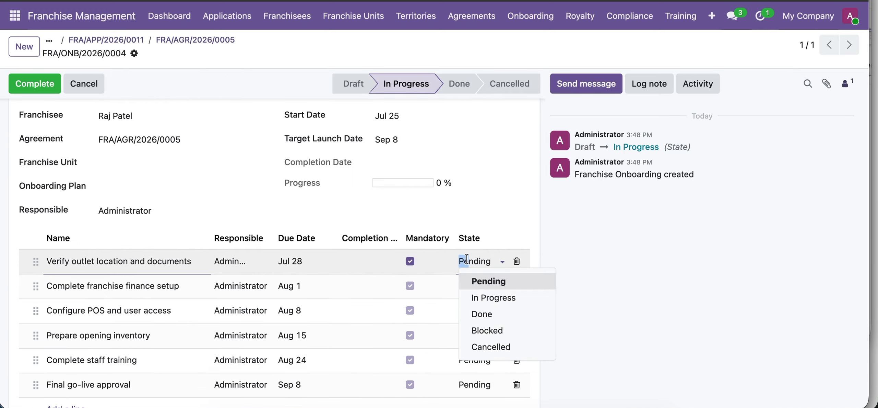
pyautogui.click(475, 313)
pyautogui.click(472, 292)
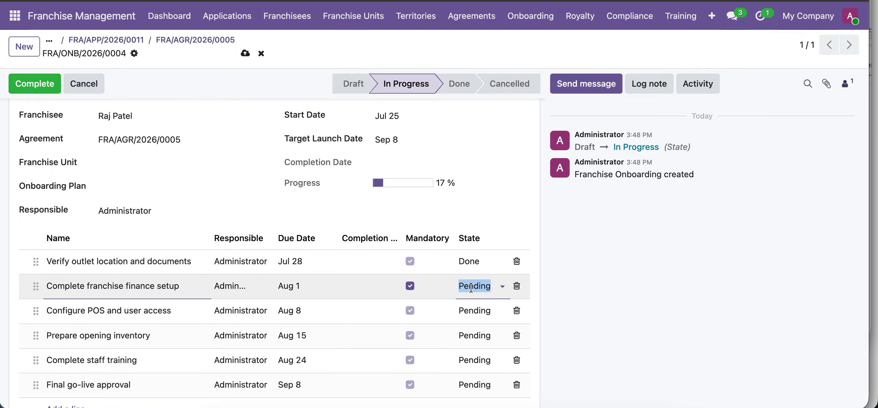
pyautogui.click(473, 293)
pyautogui.click(480, 337)
pyautogui.scroll(-1, 480, 341)
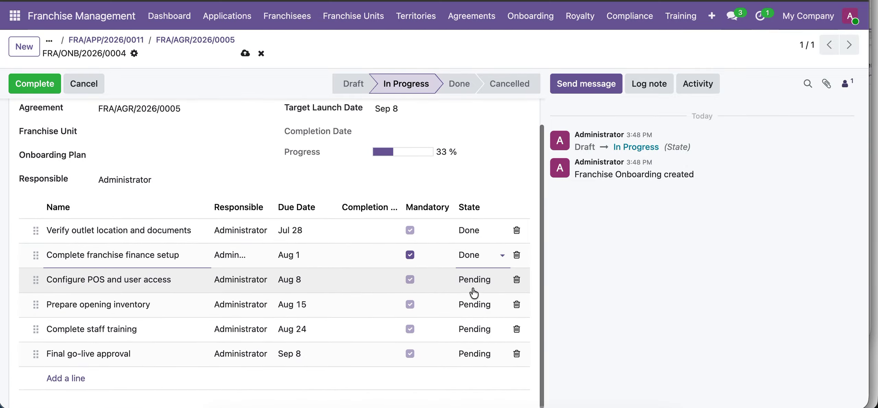
# Step: Set the onboarding items Configure POS and user access and Prepare opening inventory to Done
pyautogui.click(480, 285)
pyautogui.click(480, 285)
pyautogui.click(480, 330)
pyautogui.click(480, 308)
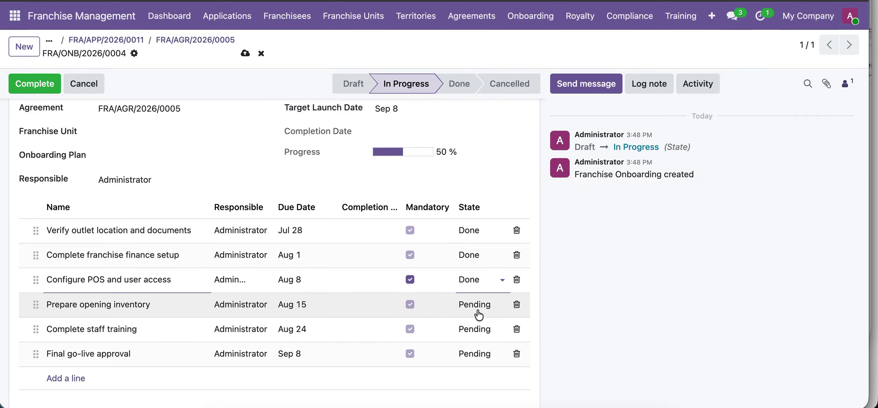
pyautogui.click(479, 309)
pyautogui.click(480, 356)
# Step: Set the Complete staff training and Final go-live approval items to Done, save, and complete the onboarding
pyautogui.click(473, 334)
pyautogui.click(473, 334)
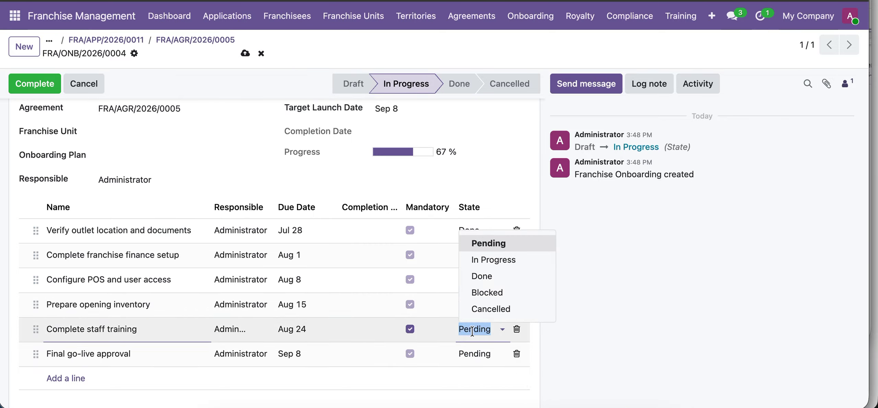
pyautogui.click(481, 274)
pyautogui.click(481, 365)
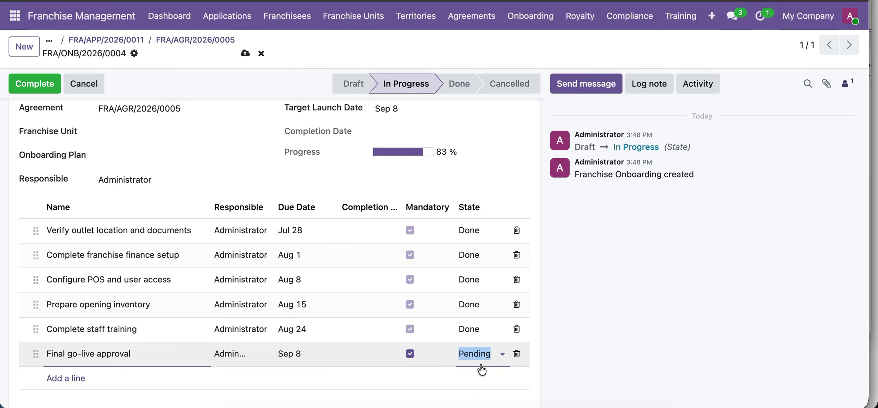
pyautogui.click(477, 353)
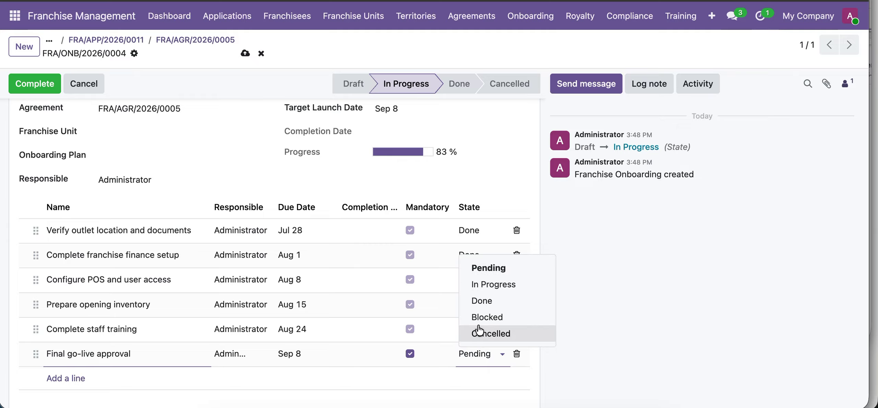
pyautogui.click(482, 300)
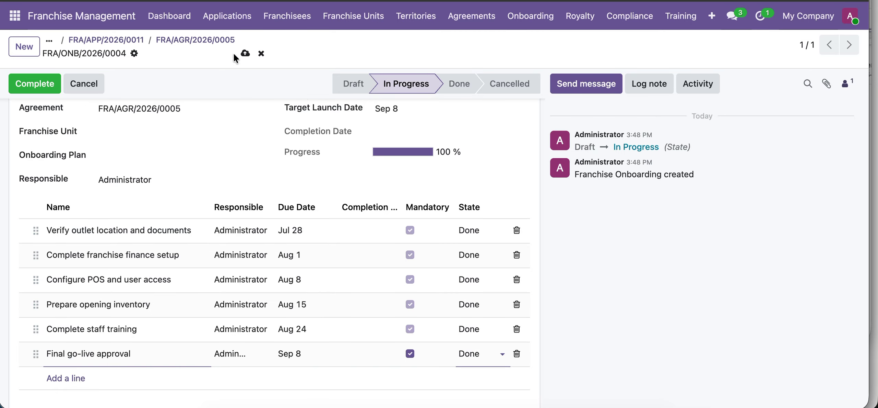
pyautogui.click(245, 53)
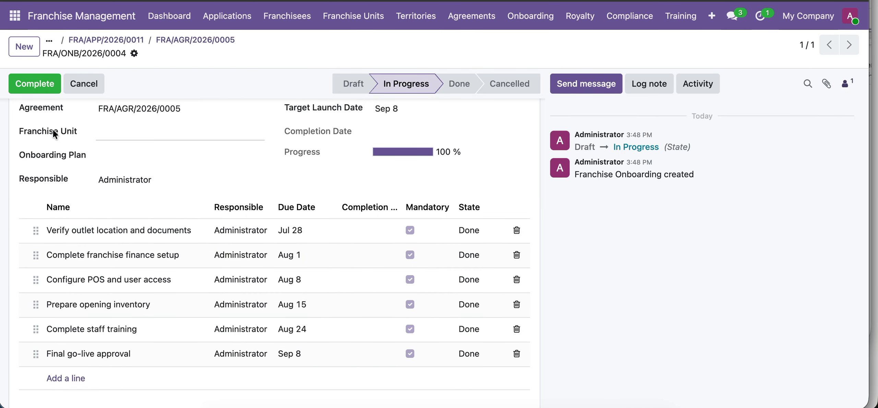
pyautogui.click(39, 92)
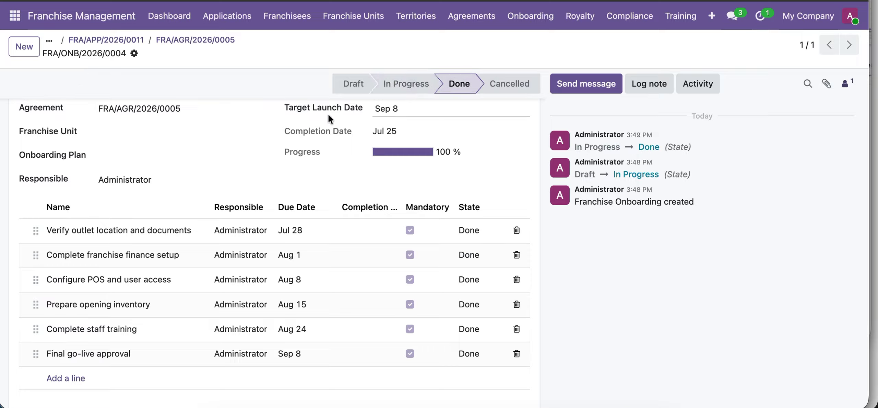
# Step: Activate the agreement linked to the onboarding and mark its application as operationally launched
pyautogui.click(218, 41)
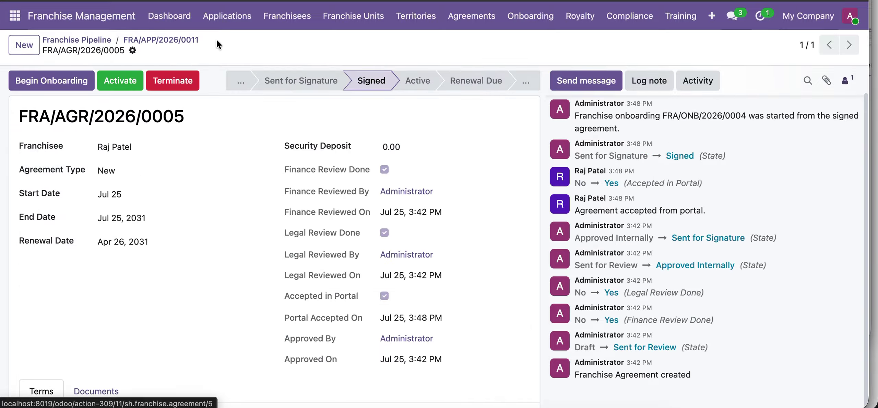
pyautogui.click(124, 82)
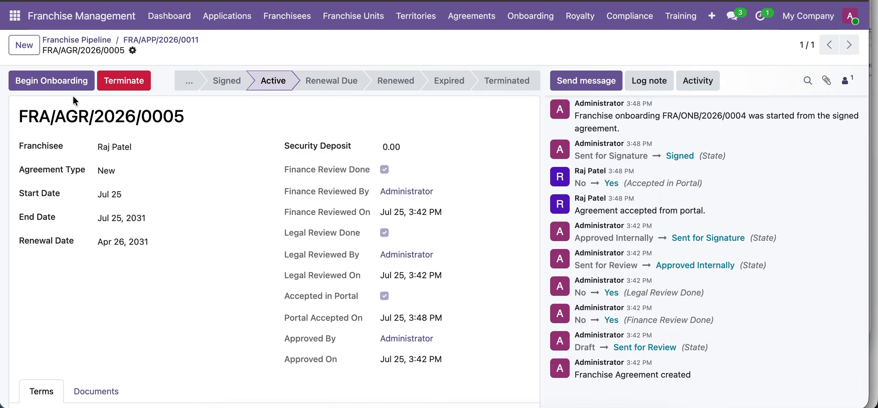
pyautogui.click(144, 42)
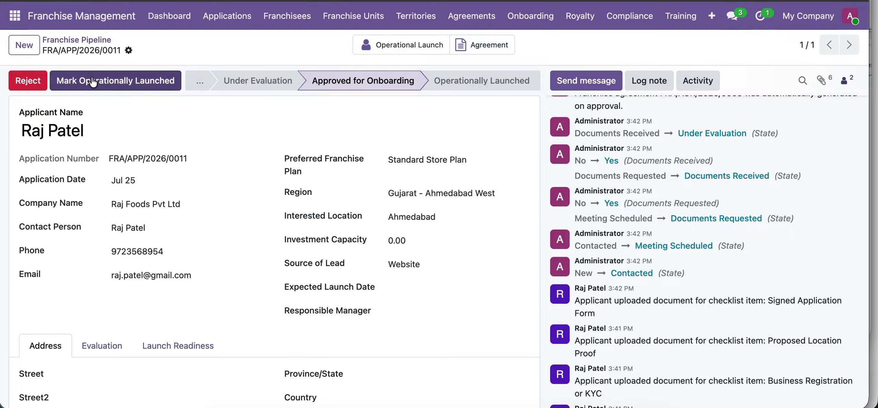
pyautogui.click(122, 87)
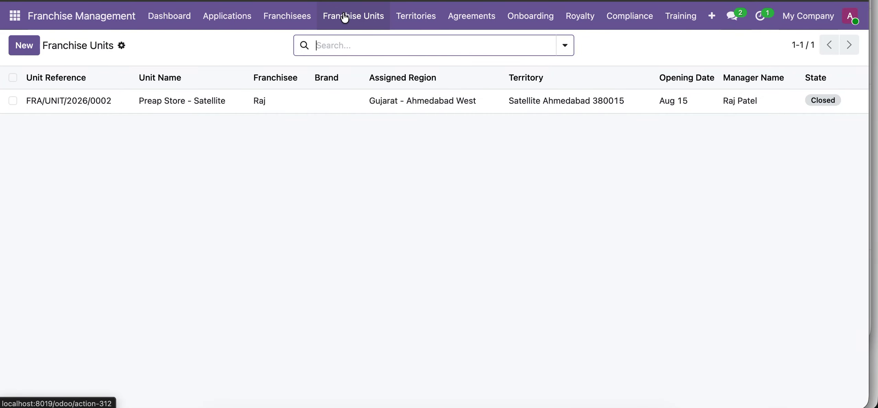
# Step: Start a new franchise unit and name it Ahmedabad Sattelite
pyautogui.click(345, 17)
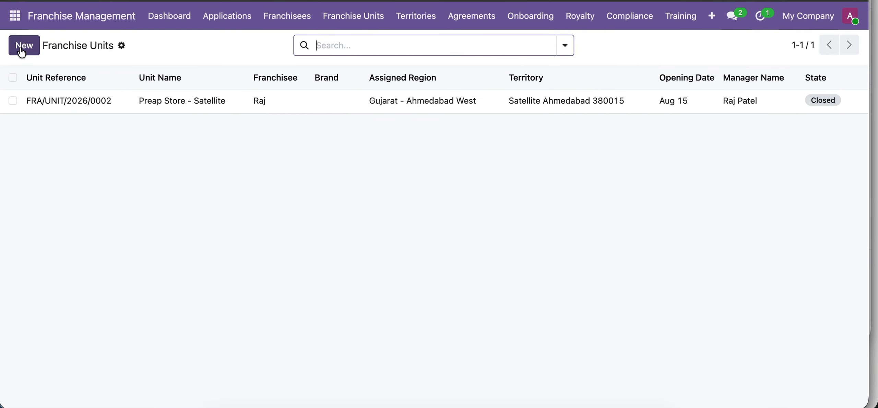
pyautogui.click(23, 45)
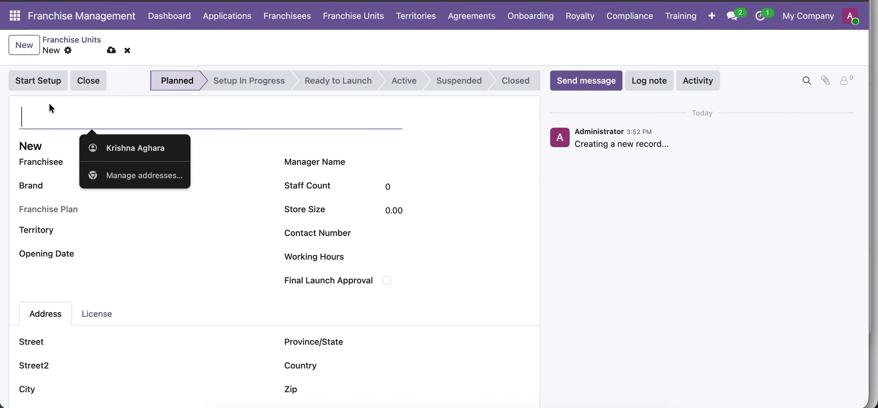
pyautogui.write('Ahm')
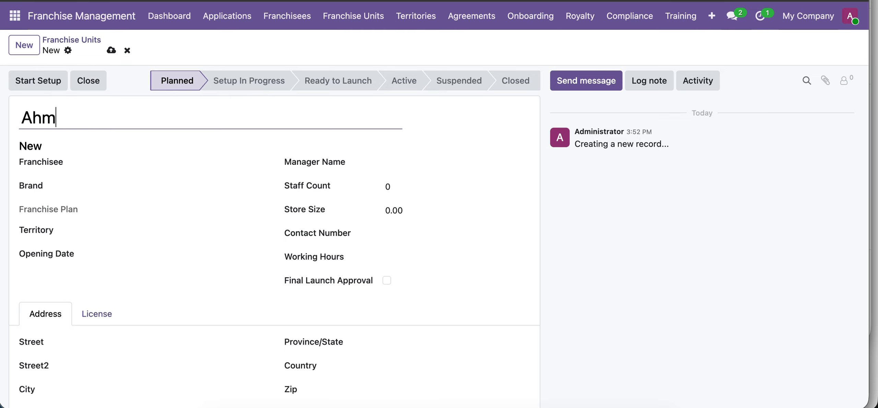
pyautogui.write('edabd')
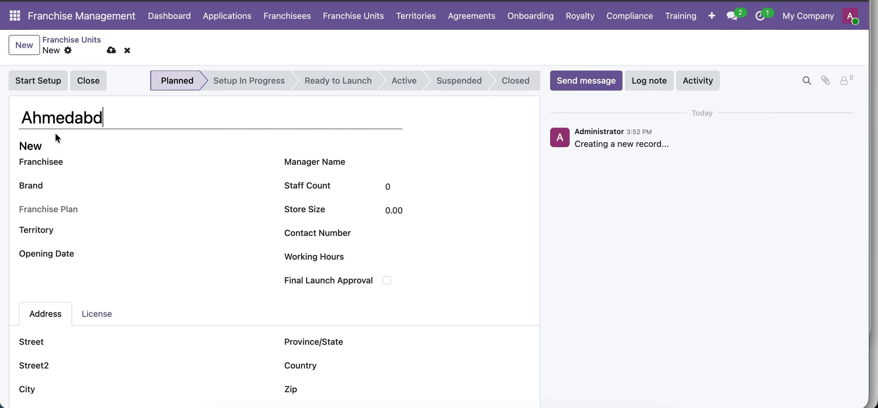
pyautogui.press('BackSpace')
pyautogui.press('BackSpace')
pyautogui.write('bad Sattelite')
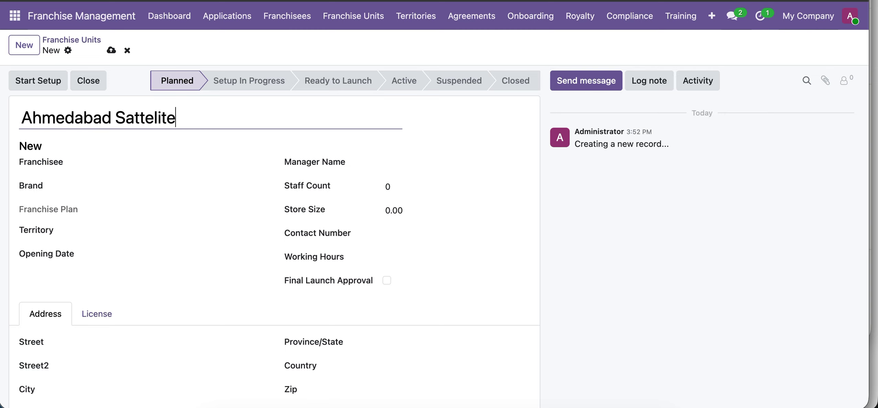
# Step: Assign the franchisee and the territory Satellite Ahmedabad 380015 to the new franchise unit, and save it
pyautogui.click(118, 162)
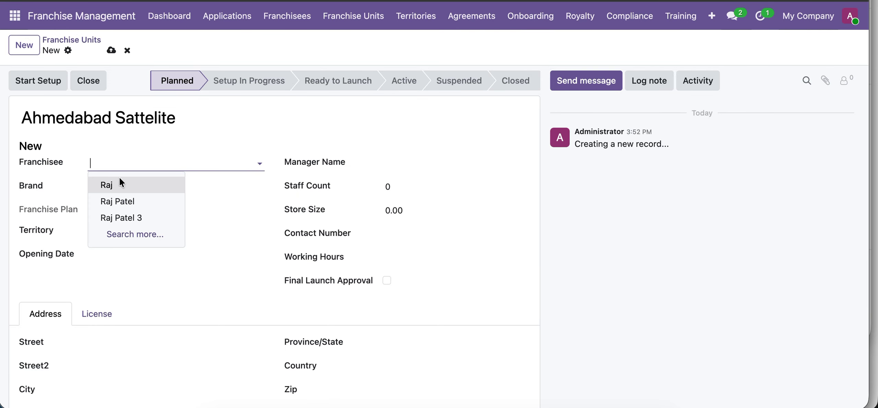
pyautogui.click(122, 199)
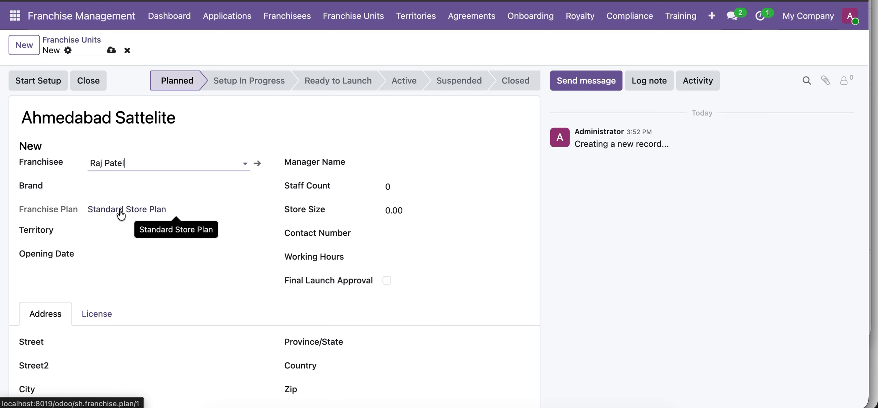
pyautogui.click(98, 230)
pyautogui.click(119, 252)
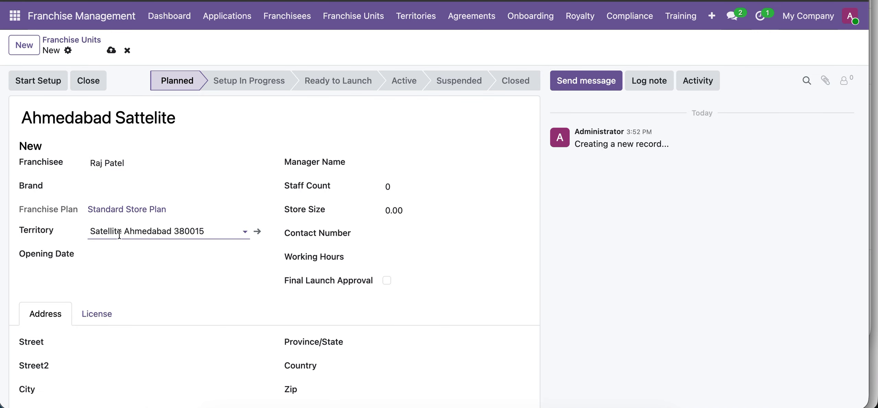
pyautogui.scroll(-1, 119, 234)
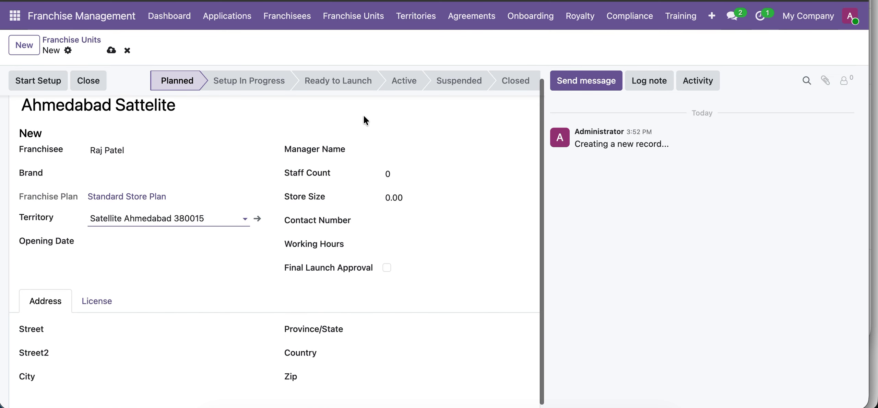
pyautogui.click(386, 174)
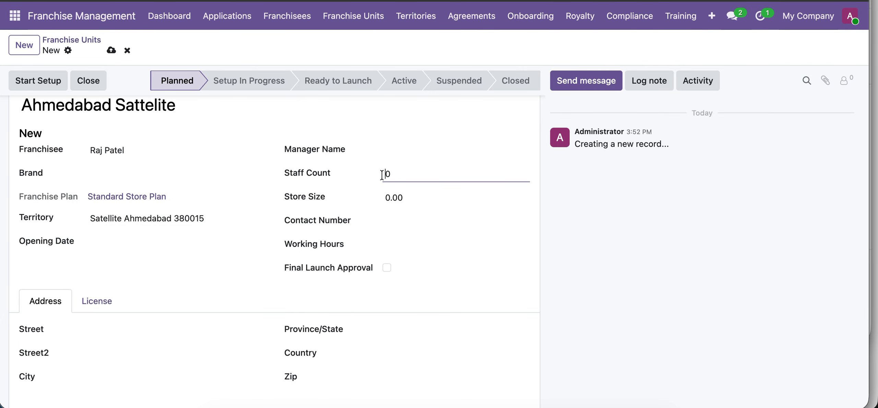
pyautogui.click(427, 198)
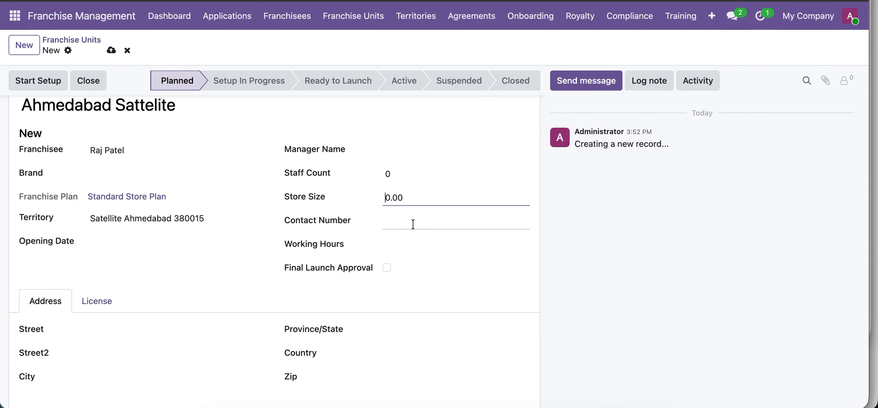
pyautogui.click(411, 224)
pyautogui.click(409, 247)
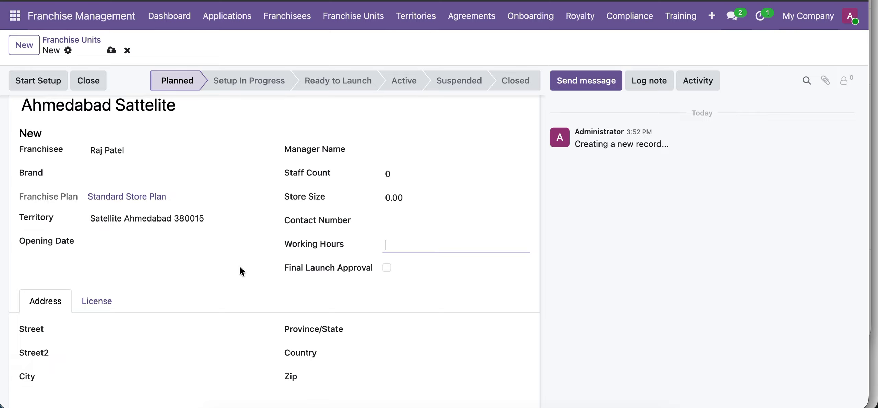
pyautogui.scroll(-1, 239, 264)
pyautogui.click(110, 51)
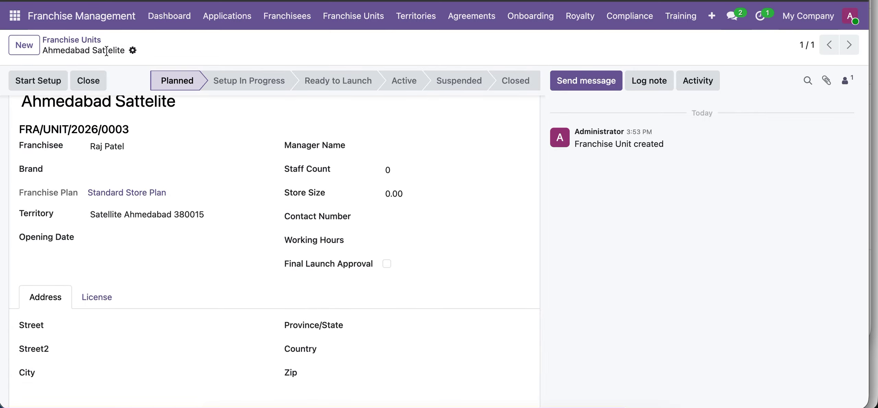
# Step: Move the Ahmedabad Sattelite unit through setup to Ready to Launch and try to approve its launch
pyautogui.click(39, 84)
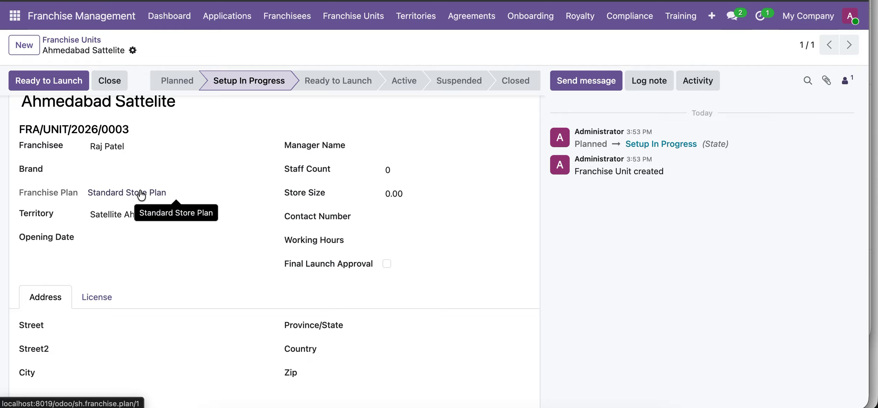
pyautogui.click(48, 82)
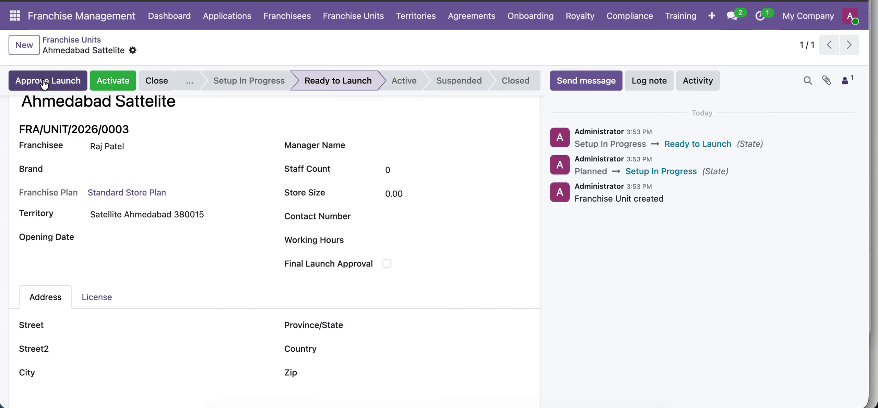
pyautogui.click(45, 81)
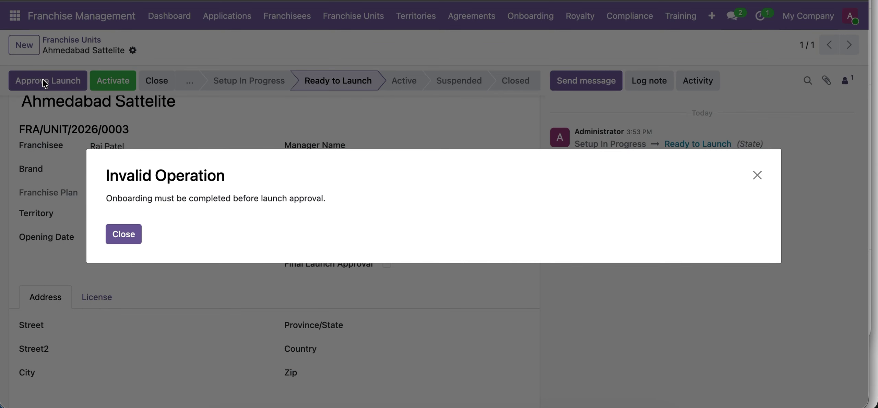
pyautogui.click(130, 241)
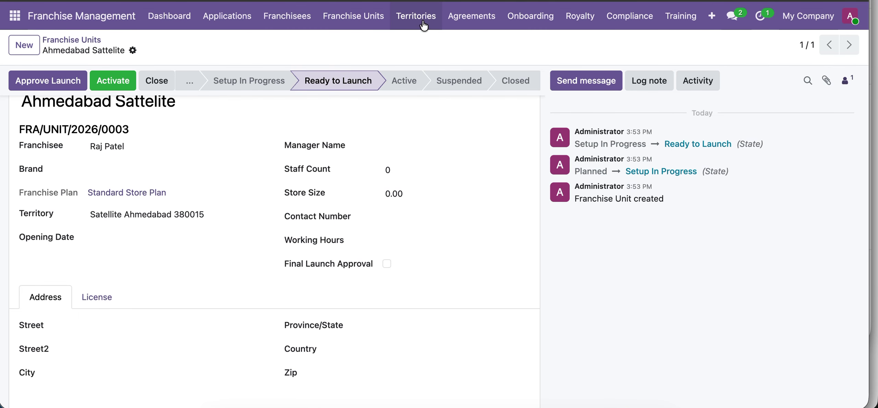
# Step: Set Ahmedabad Sattelite as the franchise unit on the completed onboarding that has no unit, and save it
pyautogui.click(529, 21)
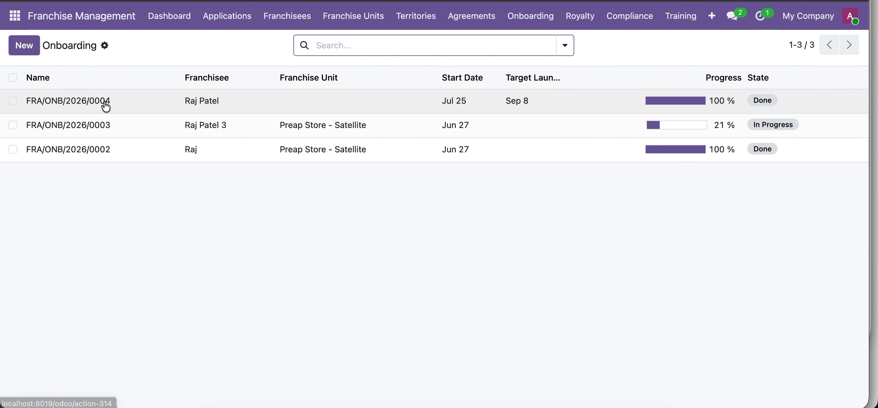
pyautogui.click(121, 111)
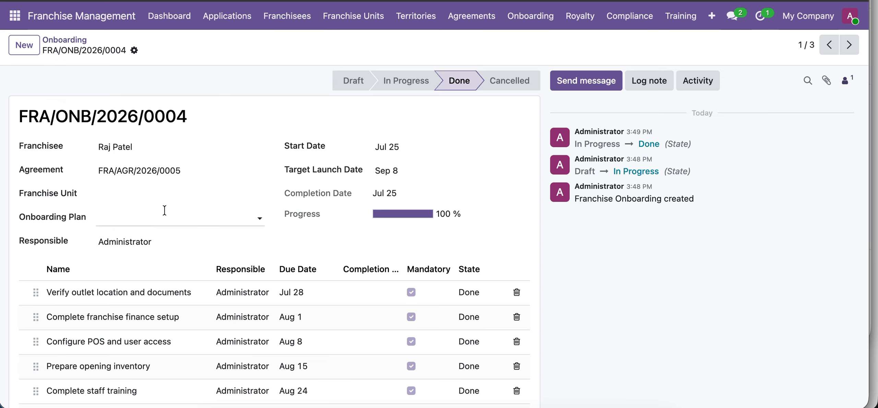
pyautogui.click(143, 193)
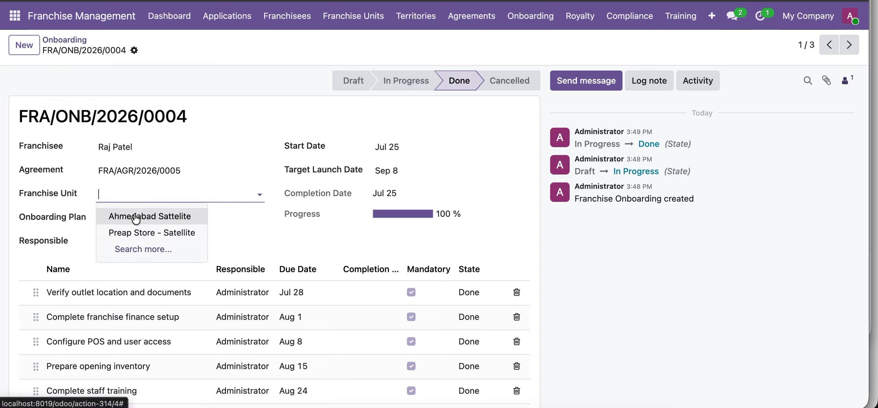
pyautogui.click(135, 215)
pyautogui.click(155, 51)
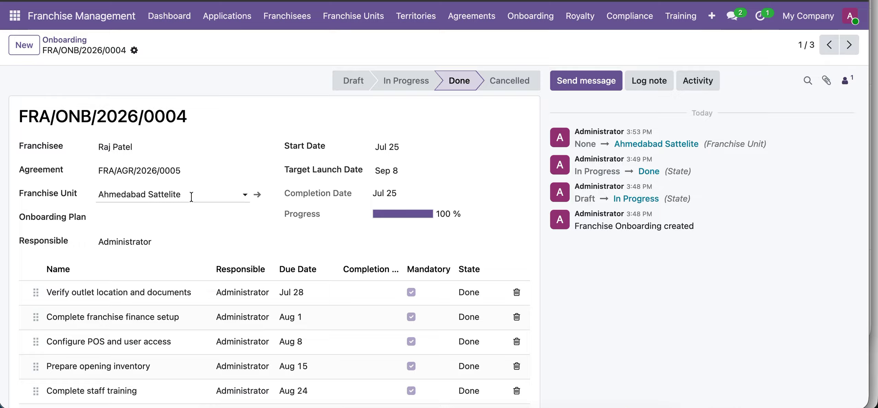
# Step: Try to approve the launch of the Ahmedabad Sattelite unit from its record
pyautogui.click(375, 19)
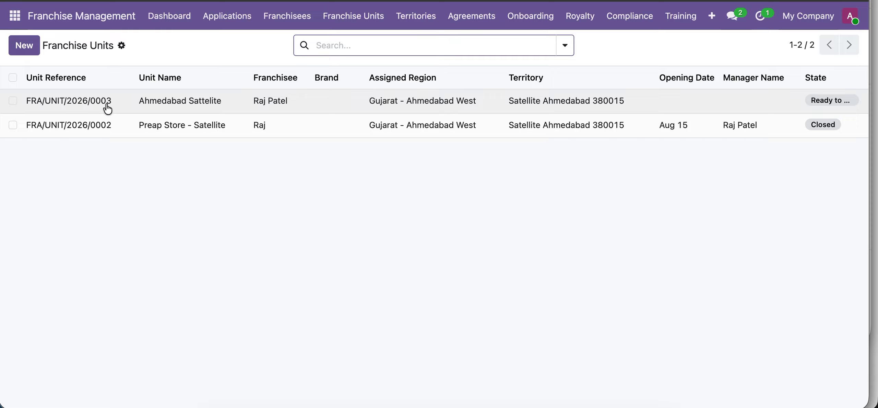
pyautogui.click(108, 103)
pyautogui.click(24, 84)
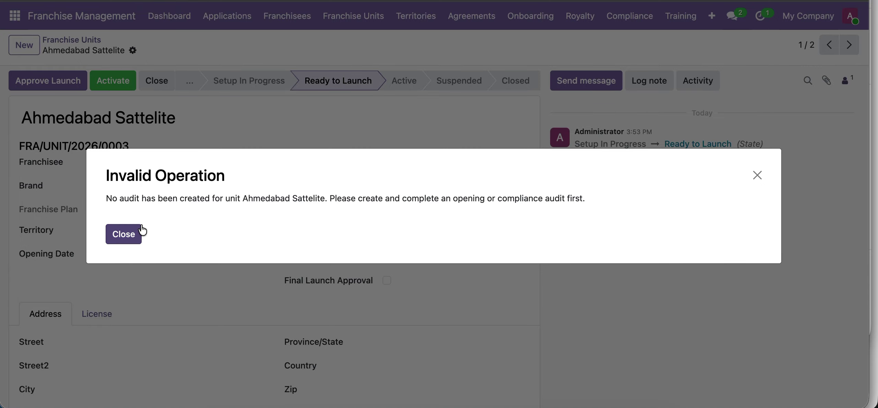
pyautogui.click(125, 237)
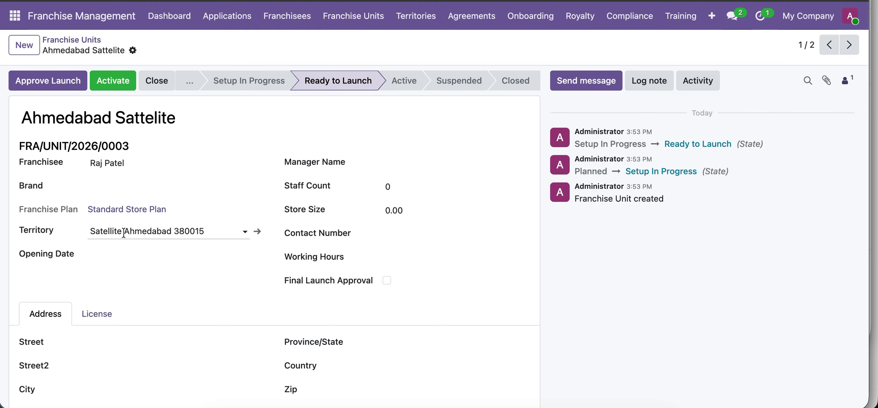
# Step: Start a new compliance audit and assign it the franchisee and the franchise unit Ahmedabad Sattelite
pyautogui.click(711, 15)
pyautogui.moveTo(612, 6)
pyautogui.moveTo(585, 24)
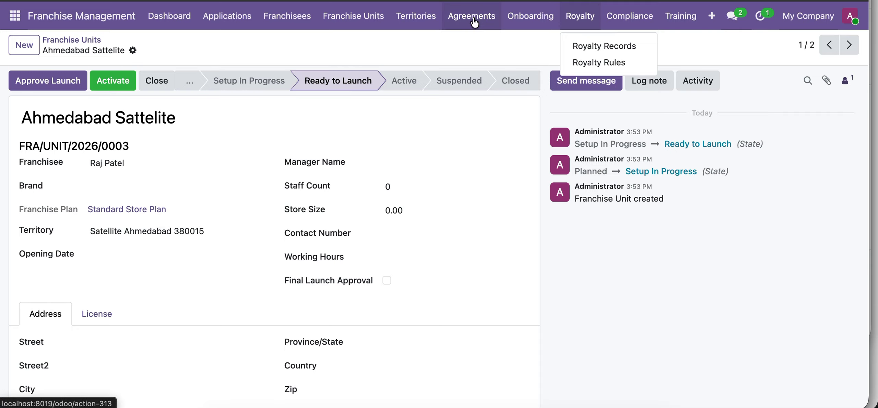
pyautogui.click(530, 24)
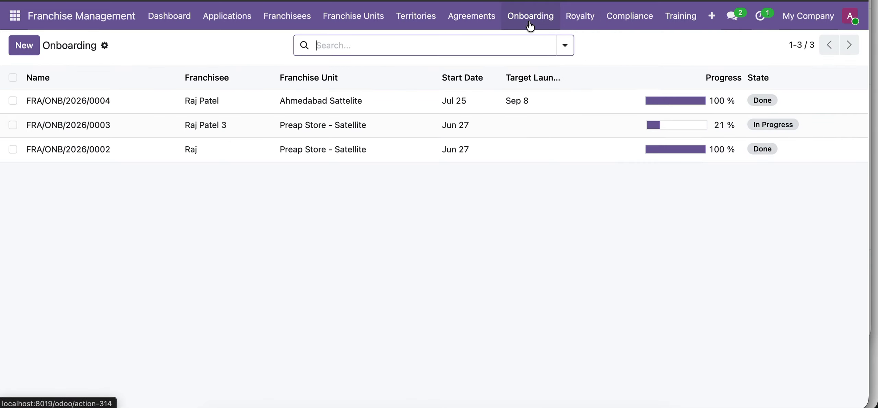
pyautogui.click(581, 24)
pyautogui.moveTo(624, 25)
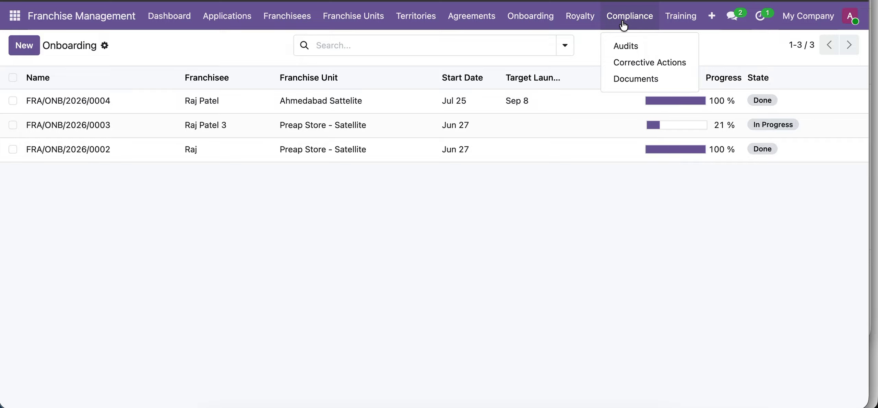
pyautogui.click(624, 45)
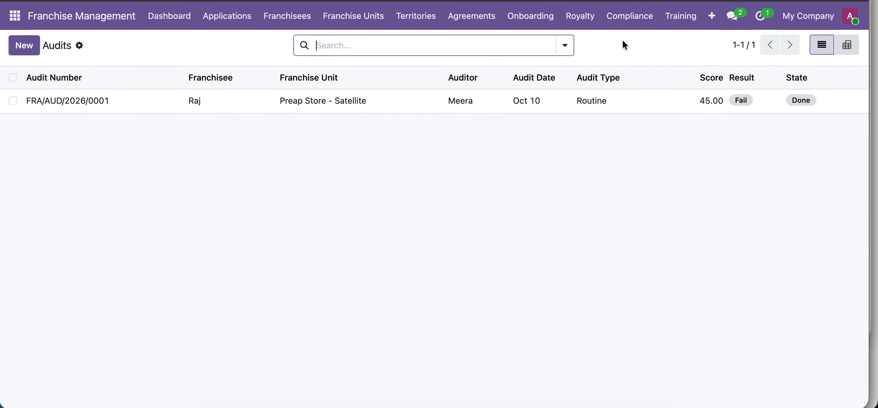
pyautogui.click(32, 46)
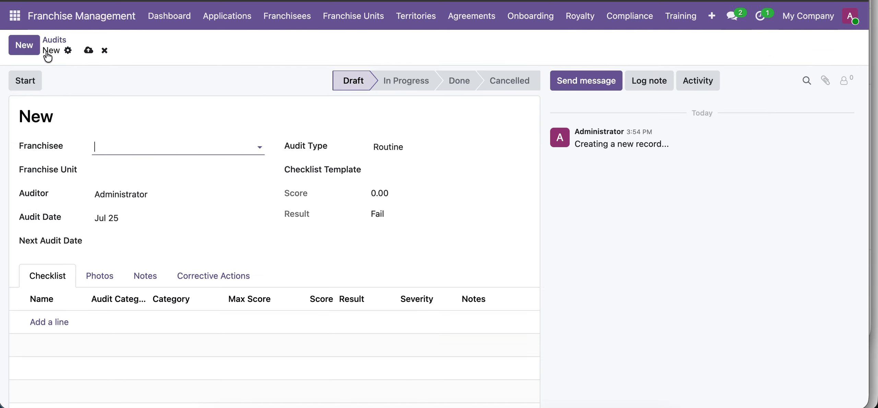
pyautogui.click(123, 147)
pyautogui.click(122, 185)
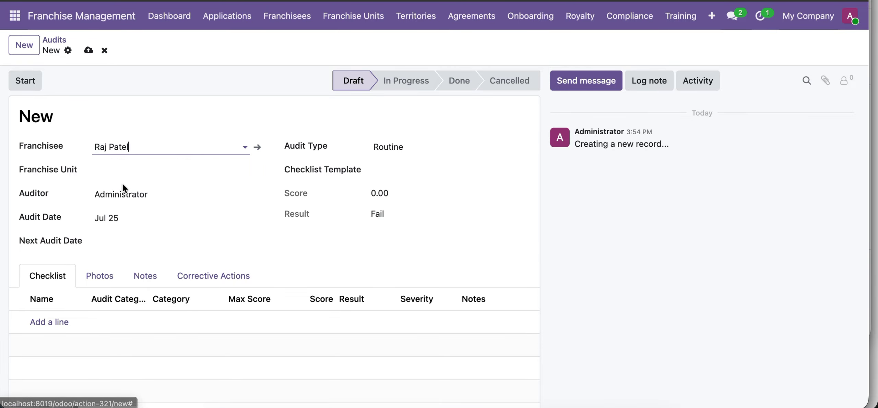
pyautogui.click(124, 173)
pyautogui.click(124, 192)
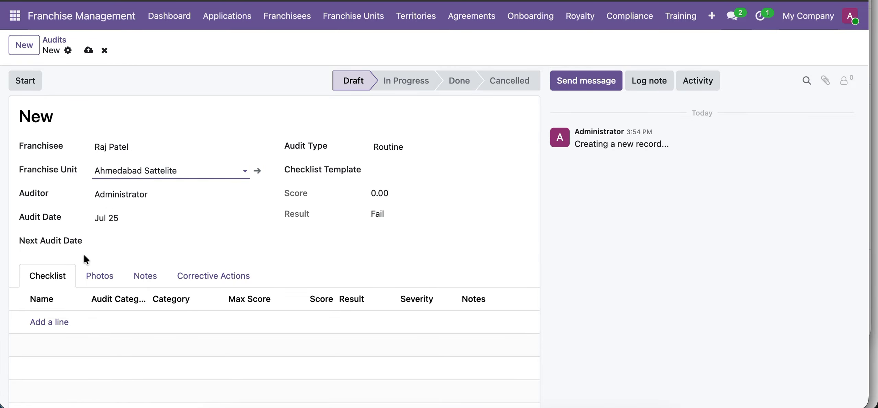
# Step: Add an audit checklist line named test with audit category Brand Operations and a score of 9
pyautogui.click(44, 321)
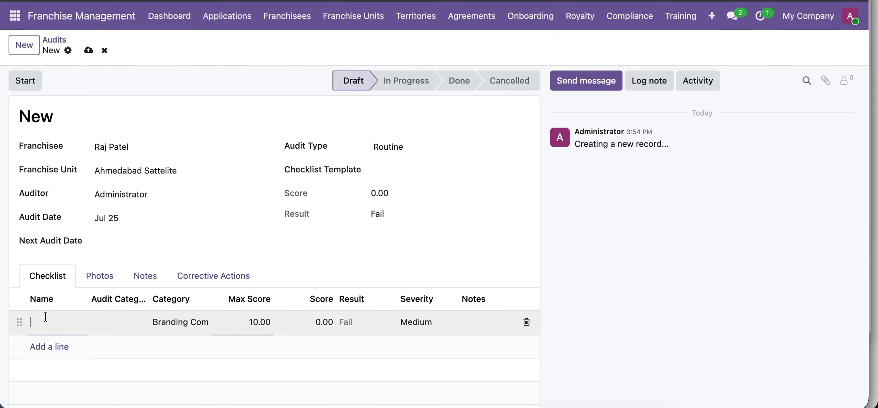
pyautogui.write('test')
pyautogui.click(121, 318)
pyautogui.click(117, 317)
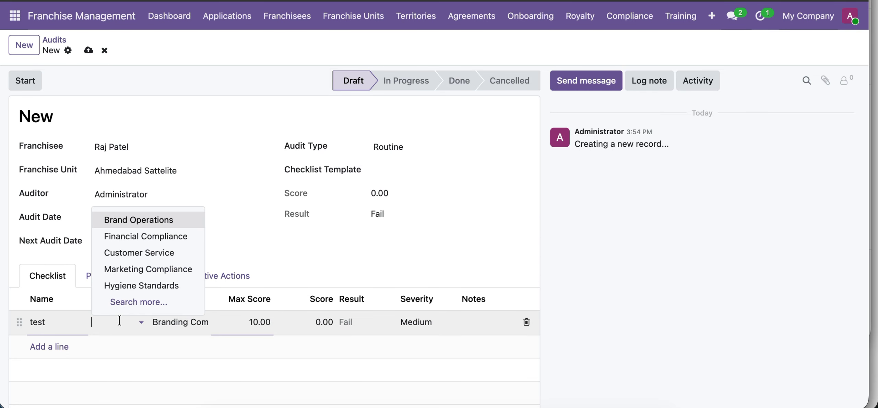
pyautogui.click(129, 220)
pyautogui.click(323, 322)
pyautogui.moveTo(316, 322); pyautogui.dragTo(323, 324)
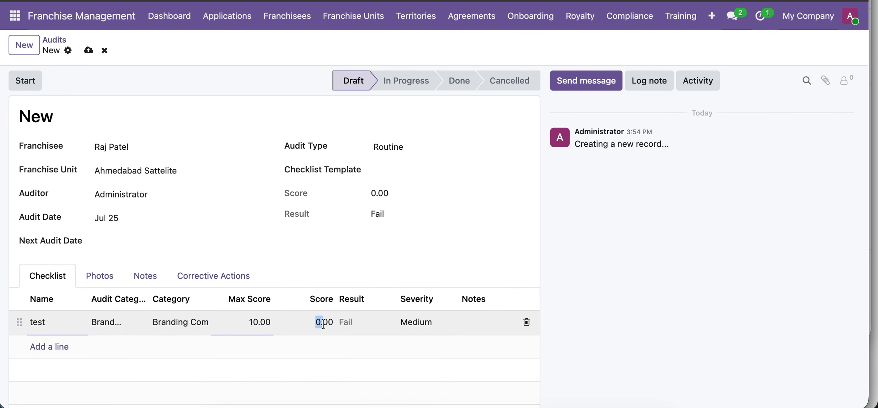
pyautogui.write('9')
pyautogui.click(330, 266)
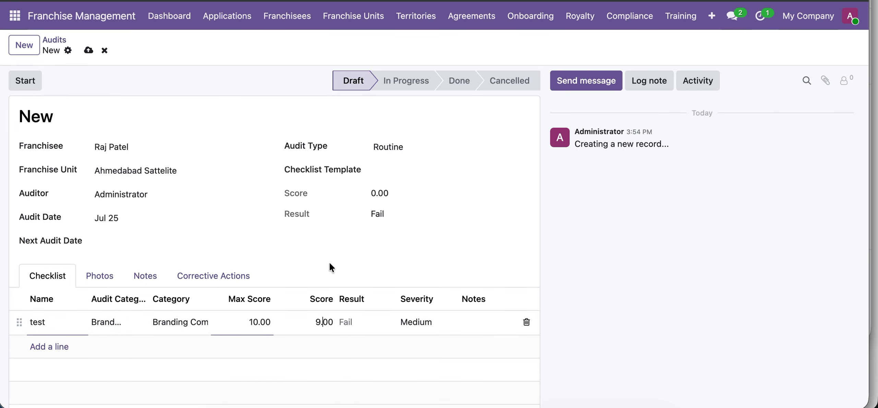
# Step: Save the audit for Ahmedabad Sattelite and take it through In Progress to Done
pyautogui.click(89, 50)
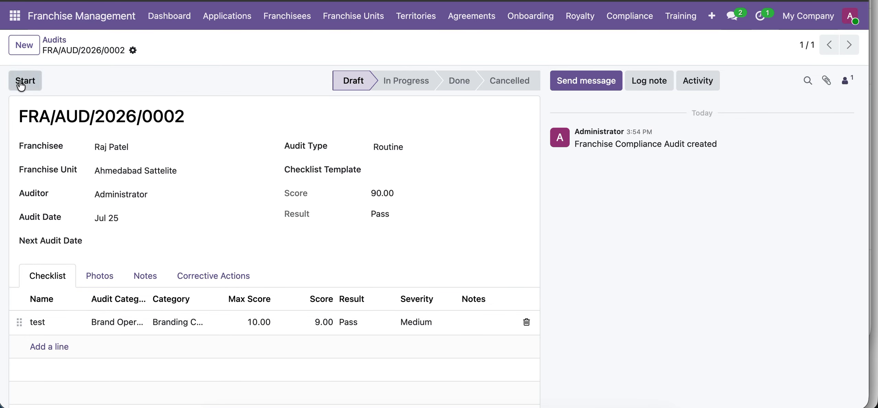
pyautogui.click(21, 82)
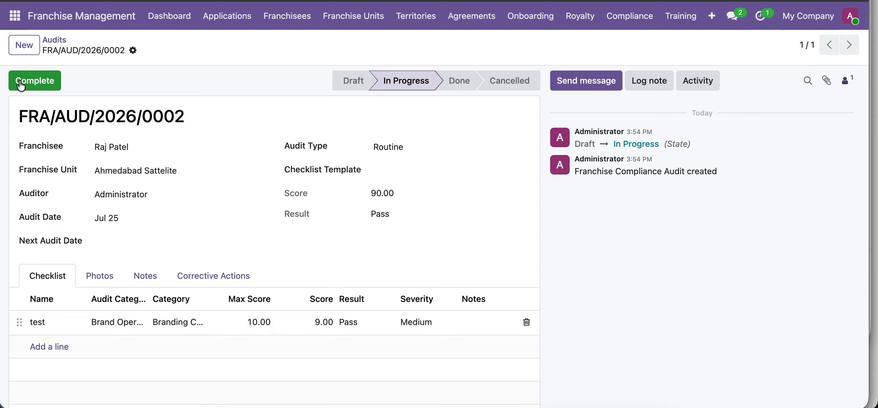
pyautogui.click(20, 82)
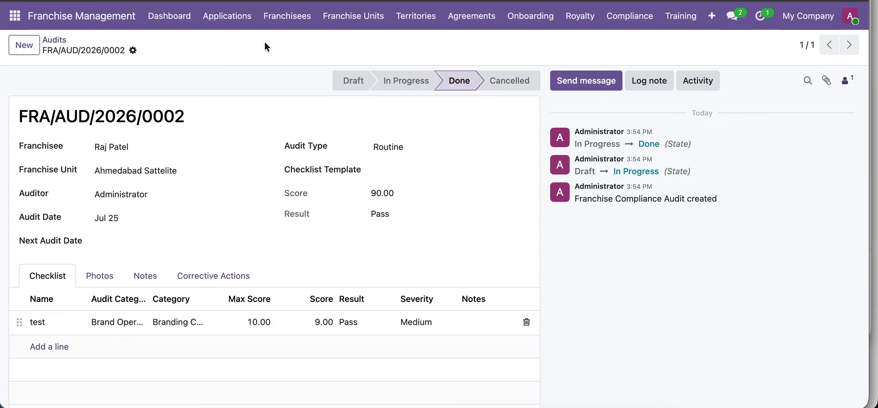
# Step: Approve the launch of the Ahmedabad Sattelite franchise unit and activate it
pyautogui.click(353, 16)
pyautogui.click(99, 106)
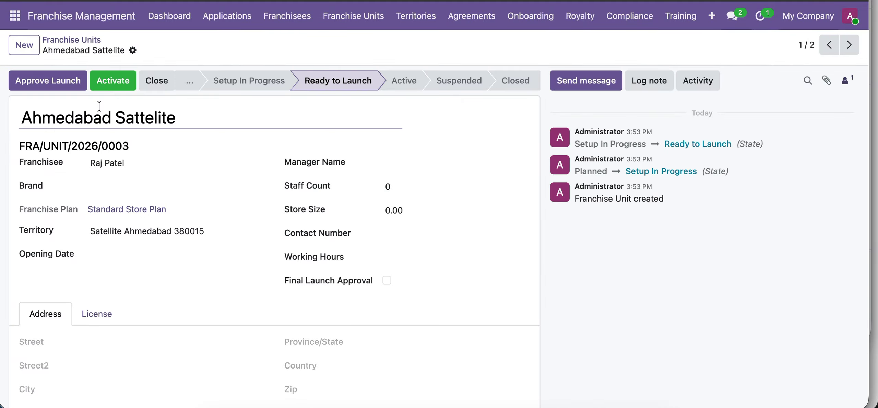
pyautogui.click(47, 89)
pyautogui.click(46, 89)
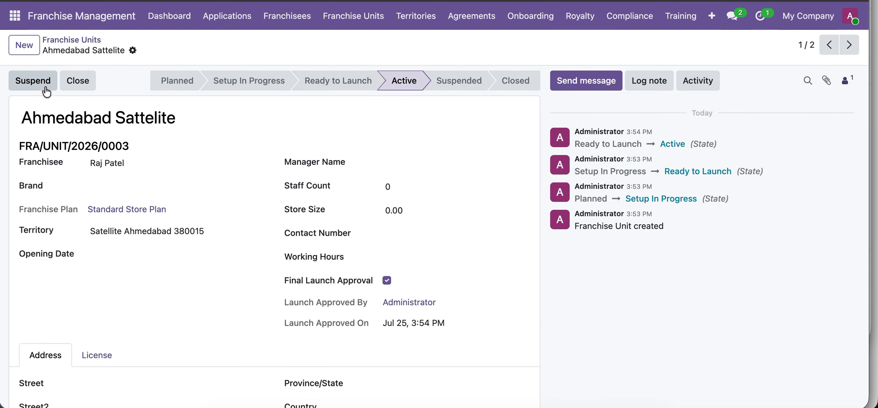
# Step: Mark the Raj Foods Pvt Ltd franchise application as operationally launched
pyautogui.click(234, 28)
pyautogui.click(53, 133)
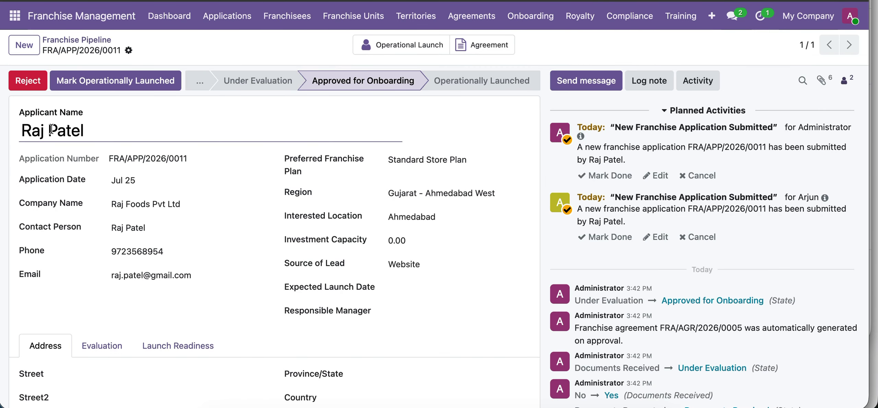
pyautogui.click(116, 87)
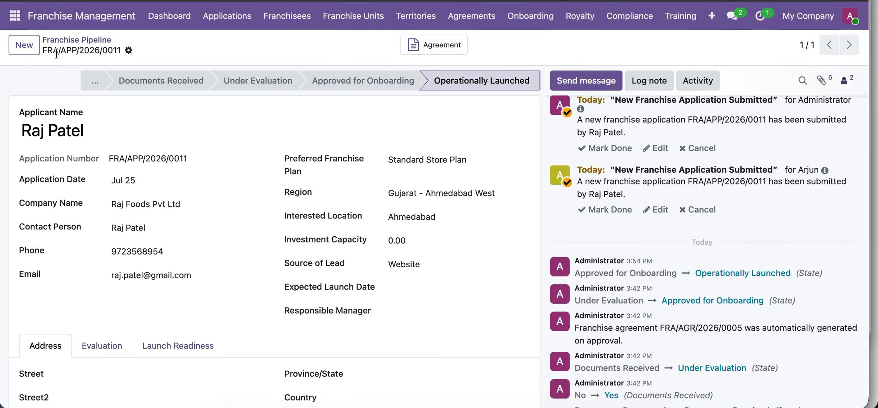
# Step: Start a new franchise application
pyautogui.click(31, 48)
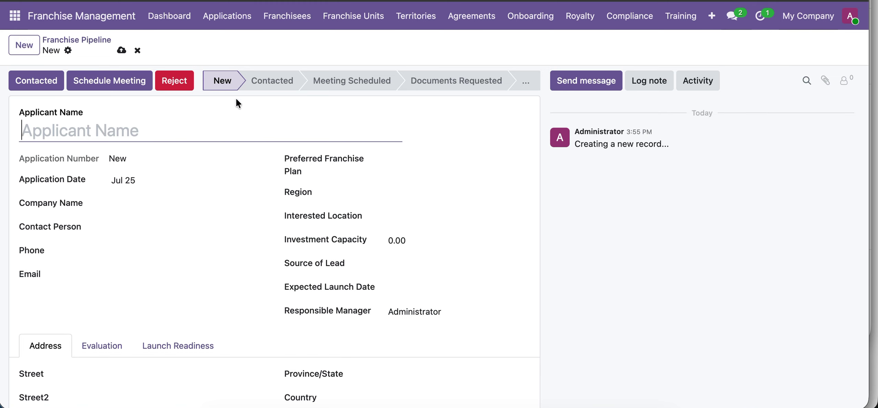